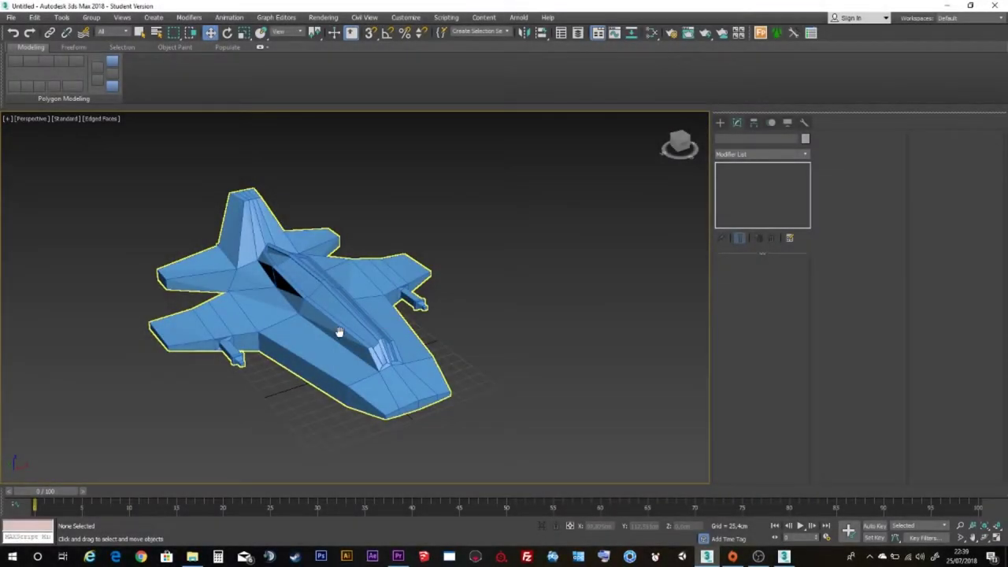
Orbit and zoom the Perspective view onto the spaceship, then open the Slate Material Editor.
{"action": "mouse_move", "coordinate": [338, 334]}
{"action": "middle_mouse_down", "text": "alt"}
{"action": "mouse_move", "coordinate": [396, 277]}
{"action": "mouse_move", "coordinate": [305, 254]}
{"action": "mouse_move", "coordinate": [320, 277]}
{"action": "mouse_move", "coordinate": [420, 281]}
{"action": "mouse_move", "coordinate": [478, 263]}
{"action": "mouse_move", "coordinate": [356, 265]}
{"action": "mouse_move", "coordinate": [262, 321]}
{"action": "mouse_move", "coordinate": [320, 286]}
{"action": "middle_mouse_up", "text": "alt"}
{"action": "scroll", "coordinate": [368, 282], "scroll_direction": "up", "scroll_amount": 2}
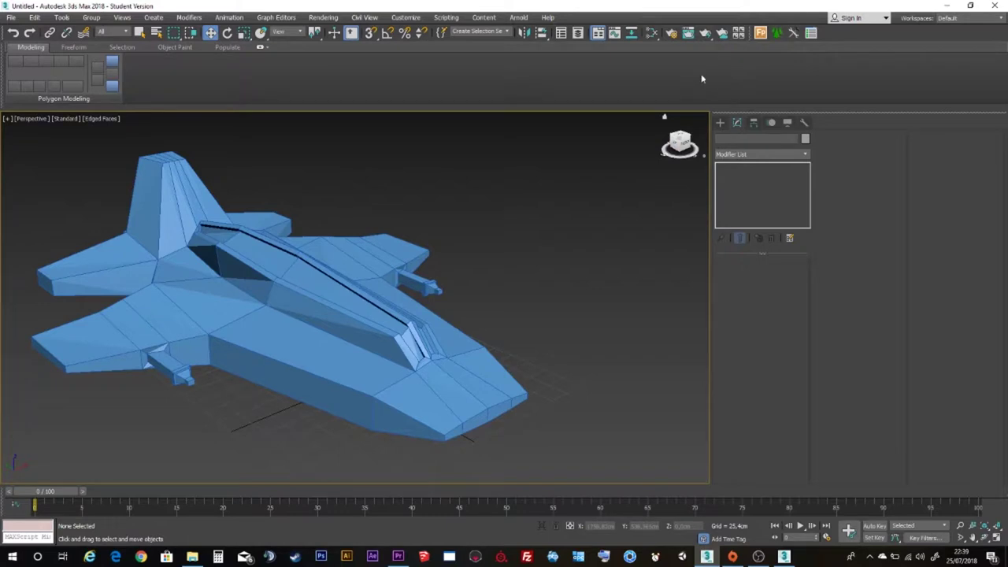
{"action": "left_click", "coordinate": [651, 33]}
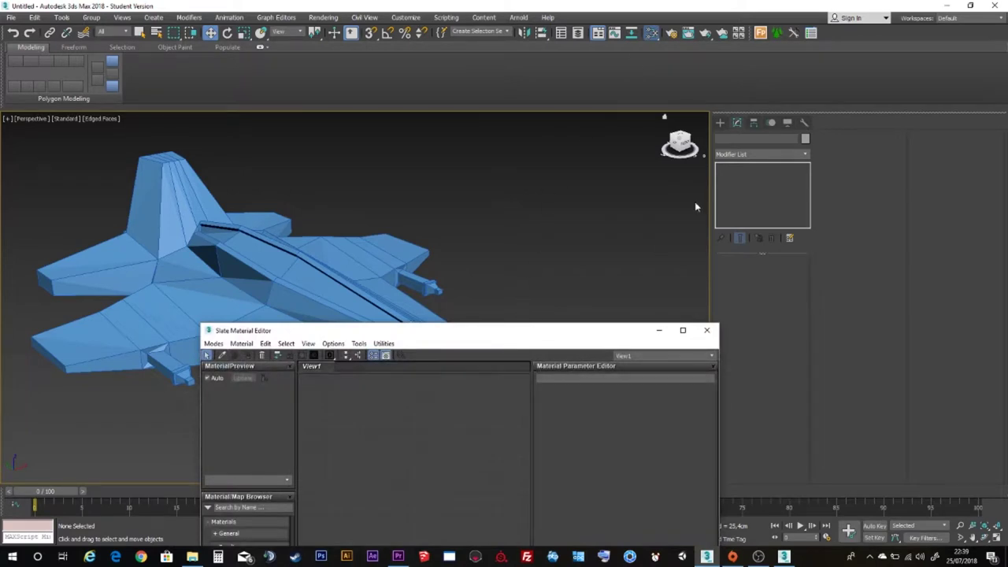
Enlarge the material editor and switch it to Compact Material Editor mode.
{"action": "left_click_drag", "start_coordinate": [623, 126], "coordinate": [650, 73]}
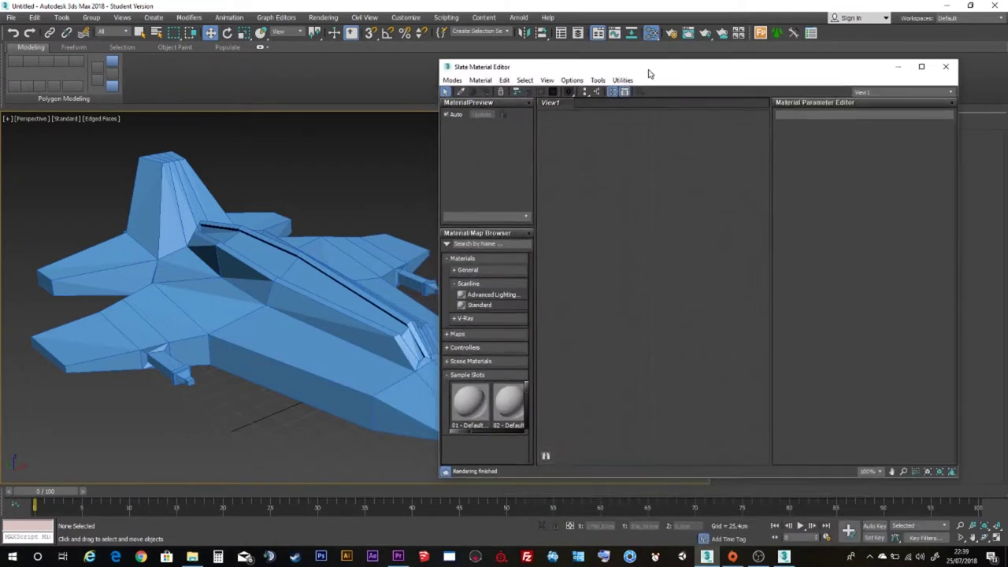
{"action": "left_click", "coordinate": [452, 81]}
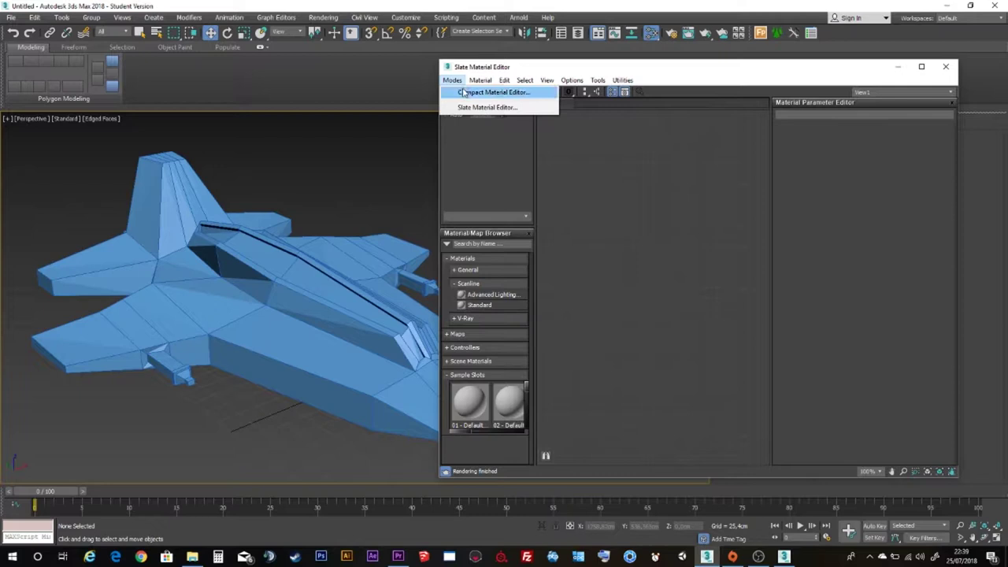
{"action": "left_click", "coordinate": [462, 92]}
{"action": "left_click_drag", "start_coordinate": [620, 40], "coordinate": [613, 56]}
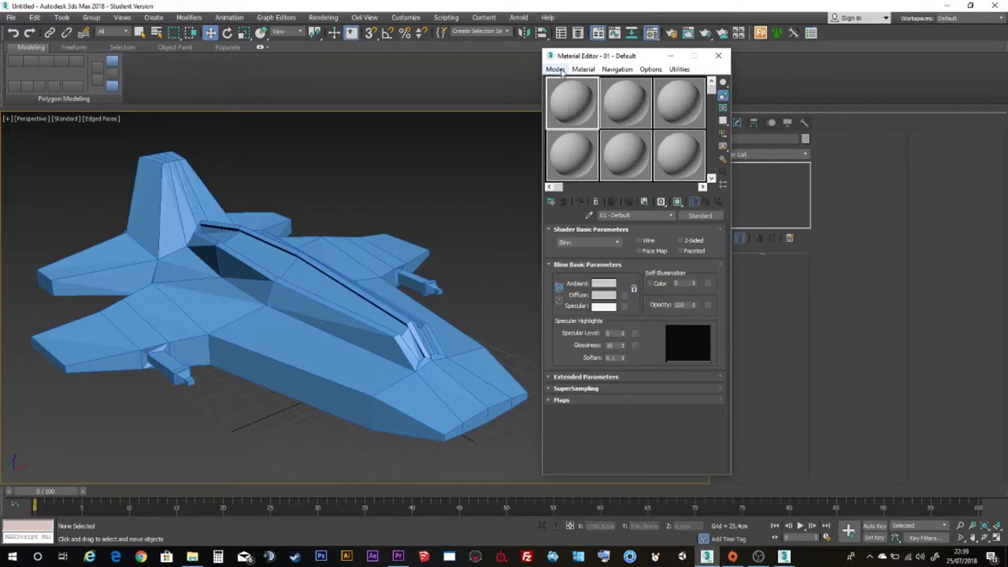
Switch back to Slate Material Editor mode and reposition its window.
{"action": "left_click", "coordinate": [556, 69]}
{"action": "left_click", "coordinate": [566, 102]}
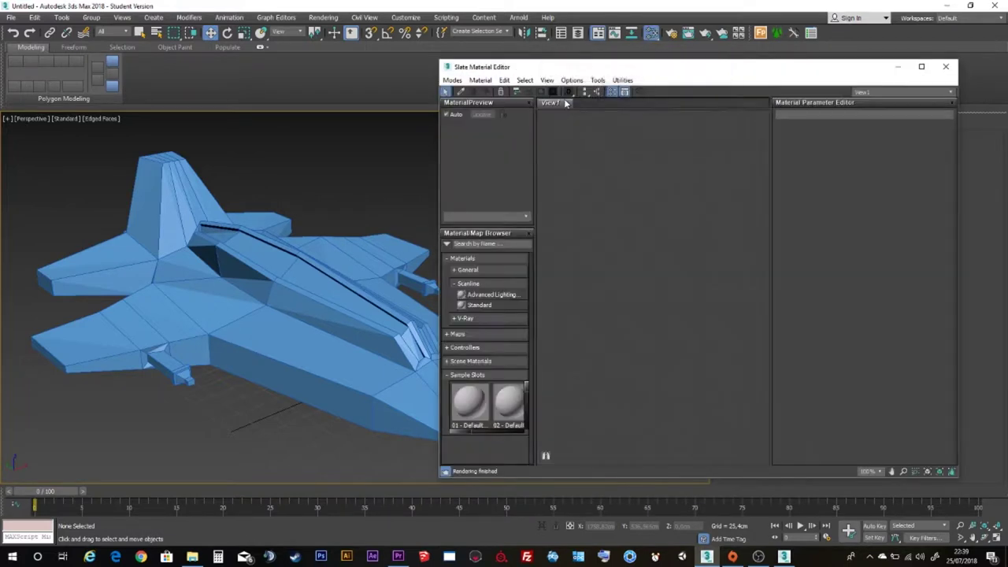
{"action": "left_click_drag", "start_coordinate": [624, 74], "coordinate": [619, 60]}
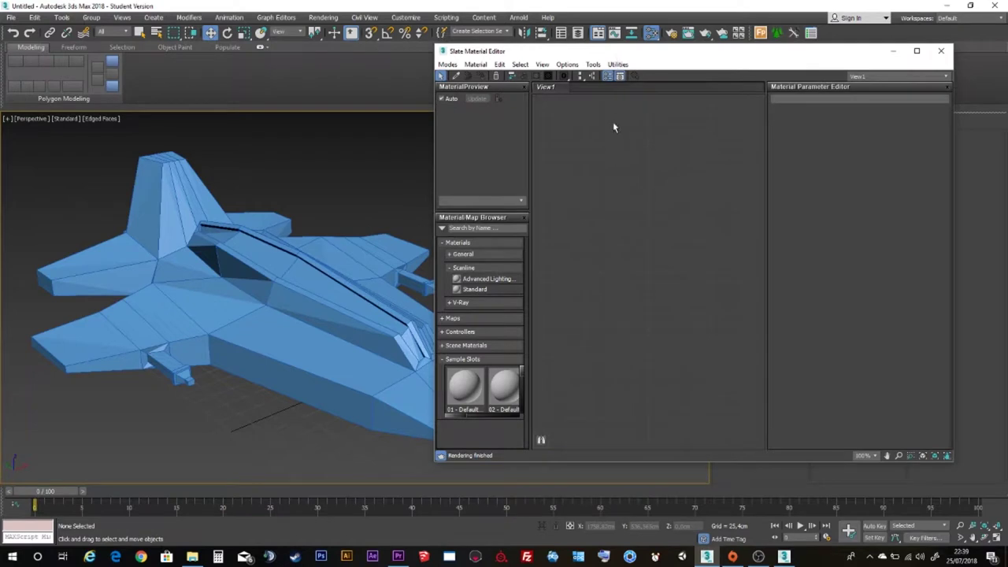
Collapse the Scanline group and pan and zoom the View1 node canvas.
{"action": "left_click", "coordinate": [449, 270]}
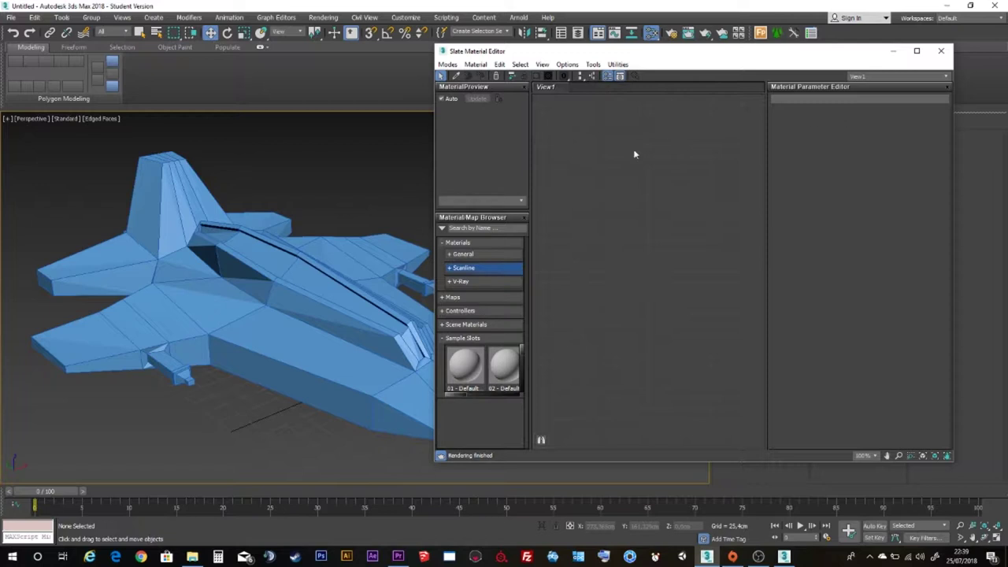
{"action": "key", "text": "ctrl+p"}
{"action": "scroll", "coordinate": [706, 211], "scroll_direction": "up", "scroll_amount": 1}
{"action": "right_click", "coordinate": [700, 192]}
Drag a Standard material from Materials > Scanline into View1, creating Material #25.
{"action": "left_click", "coordinate": [449, 243]}
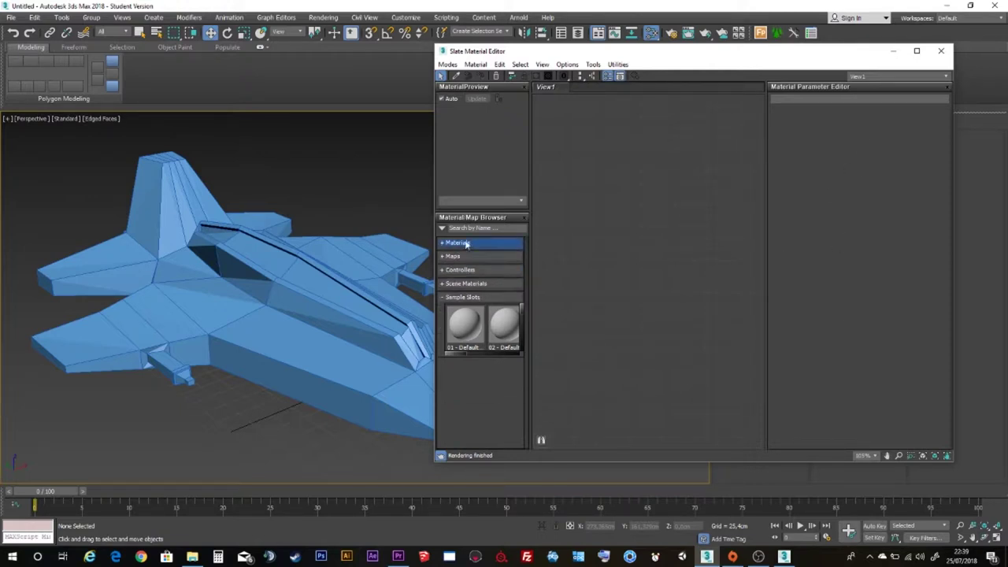
{"action": "left_click", "coordinate": [442, 243]}
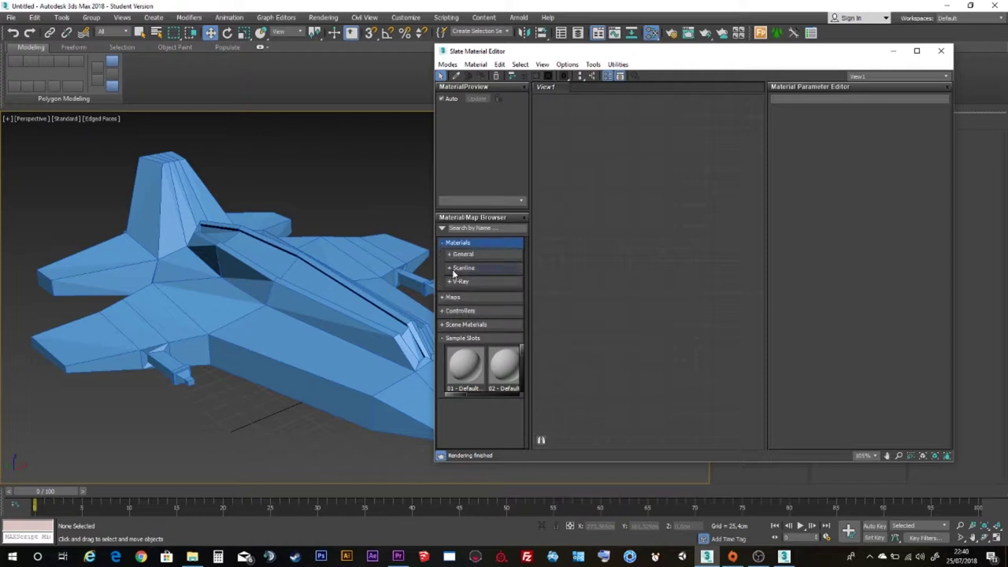
{"action": "left_click", "coordinate": [449, 268]}
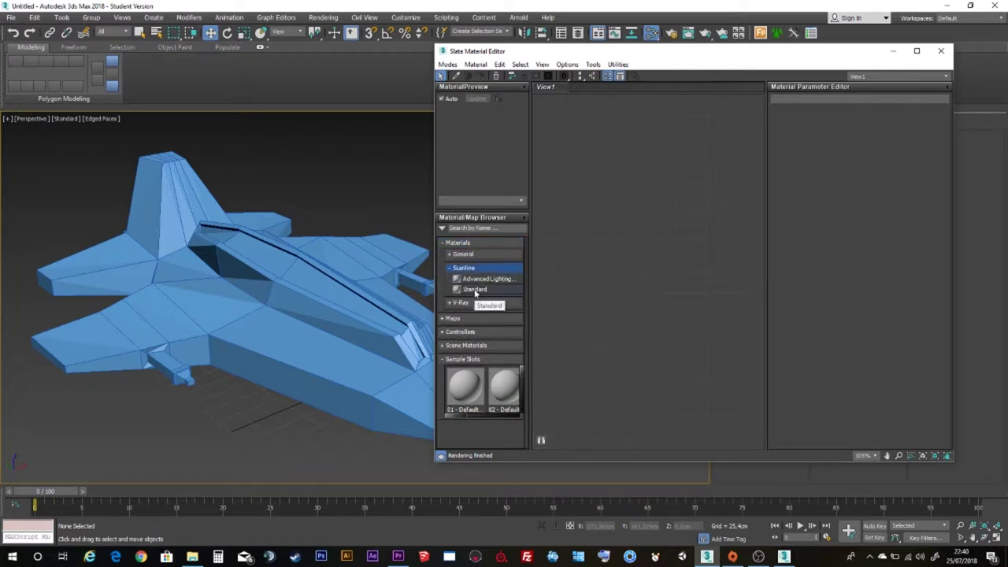
{"action": "left_click", "coordinate": [476, 290]}
{"action": "mouse_move", "coordinate": [477, 292]}
{"action": "left_mouse_down"}
{"action": "mouse_move", "coordinate": [704, 165]}
{"action": "mouse_move", "coordinate": [619, 119]}
{"action": "mouse_move", "coordinate": [660, 205]}
{"action": "mouse_move", "coordinate": [657, 288]}
{"action": "mouse_move", "coordinate": [593, 130]}
{"action": "mouse_move", "coordinate": [622, 203]}
{"action": "mouse_move", "coordinate": [638, 153]}
{"action": "mouse_move", "coordinate": [677, 141]}
{"action": "mouse_move", "coordinate": [636, 149]}
{"action": "left_mouse_up"}
Rename Material #25 to 'vitre' and move its node toward the canvas upper right.
{"action": "double_click", "coordinate": [631, 152]}
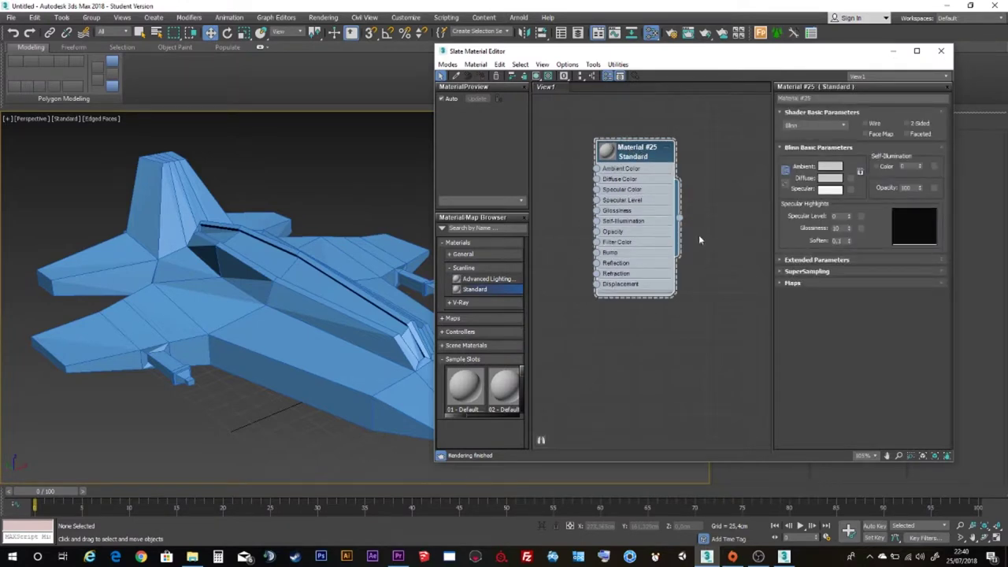
{"action": "double_click", "coordinate": [807, 98]}
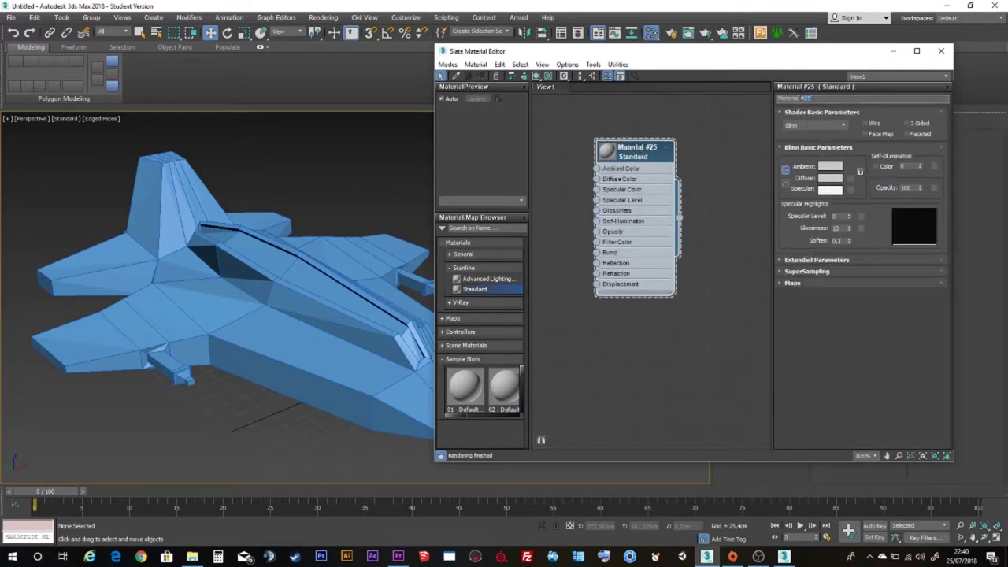
{"action": "type", "text": "grl"}
{"action": "type", "text": "itre"}
{"action": "left_click_drag", "start_coordinate": [638, 152], "coordinate": [704, 131]}
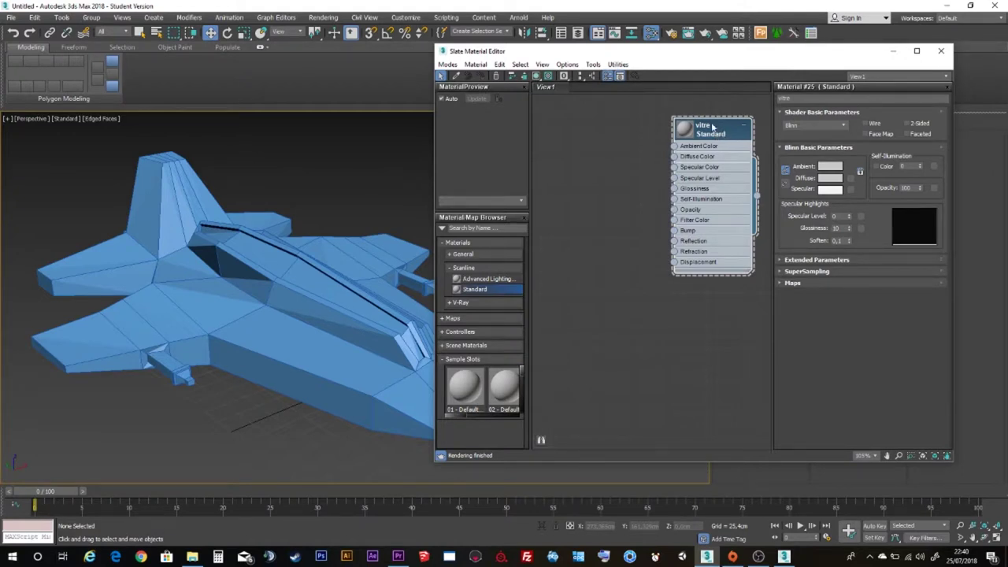
Clone vitre into Material #26 and give it a saturated red diffuse colour.
{"action": "left_click_drag", "start_coordinate": [712, 126], "coordinate": [575, 132], "text": "shift"}
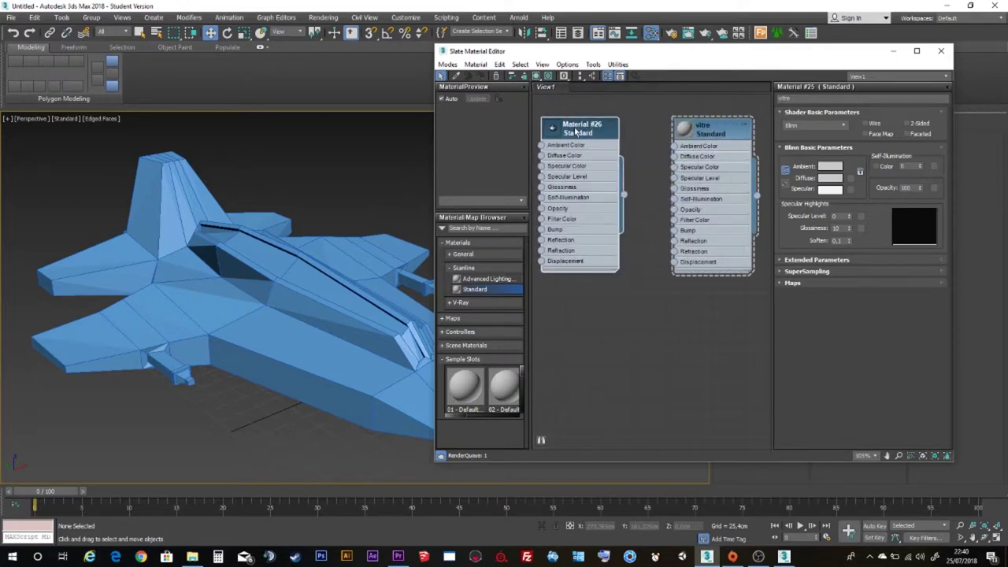
{"action": "double_click", "coordinate": [558, 120]}
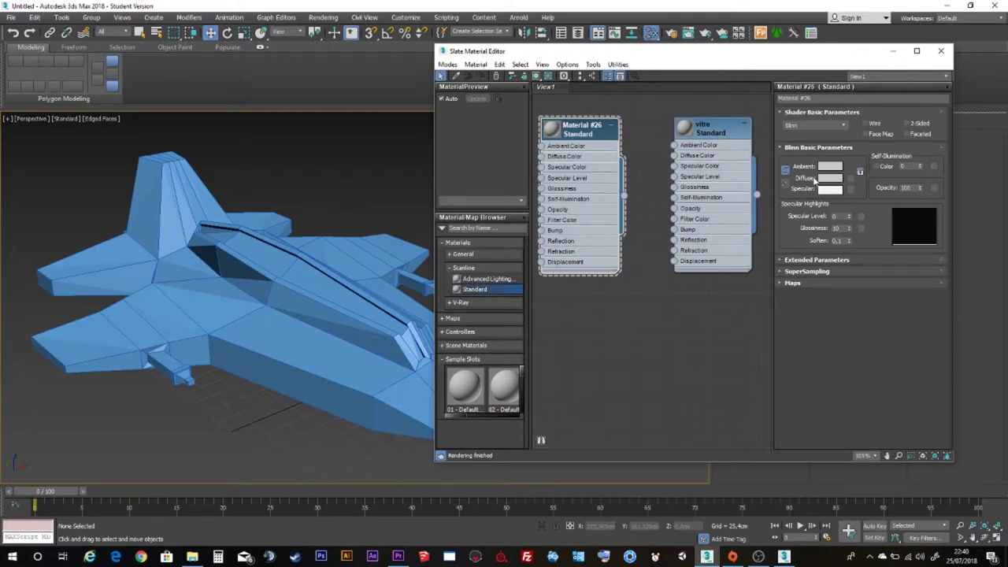
{"action": "left_click", "coordinate": [830, 179]}
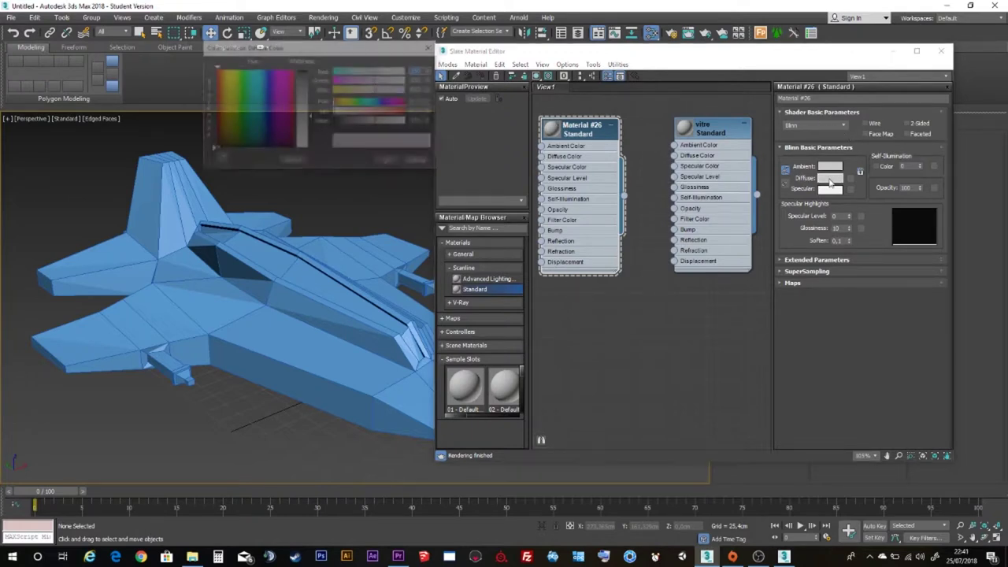
{"action": "left_click_drag", "start_coordinate": [367, 111], "coordinate": [409, 148]}
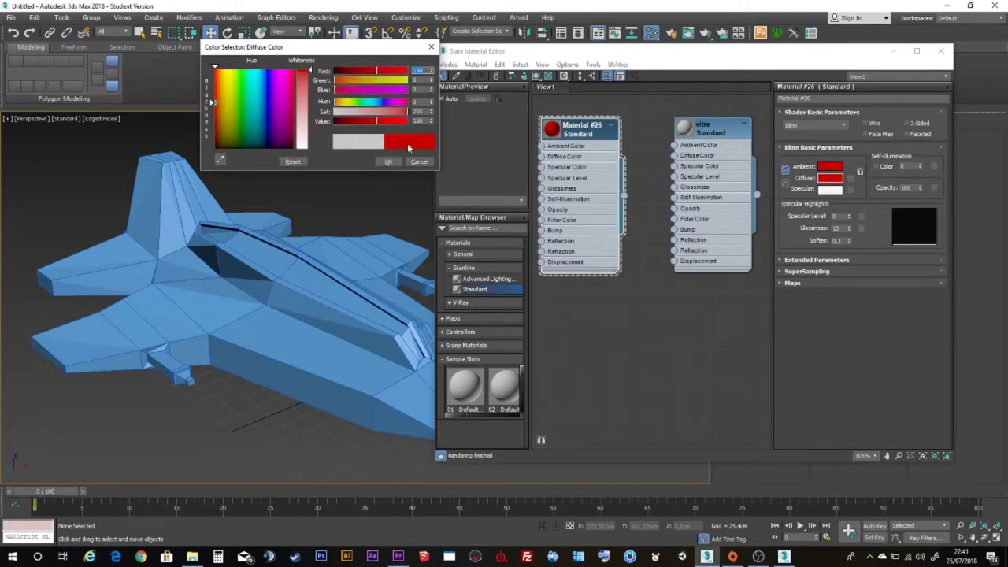
{"action": "left_click", "coordinate": [389, 162]}
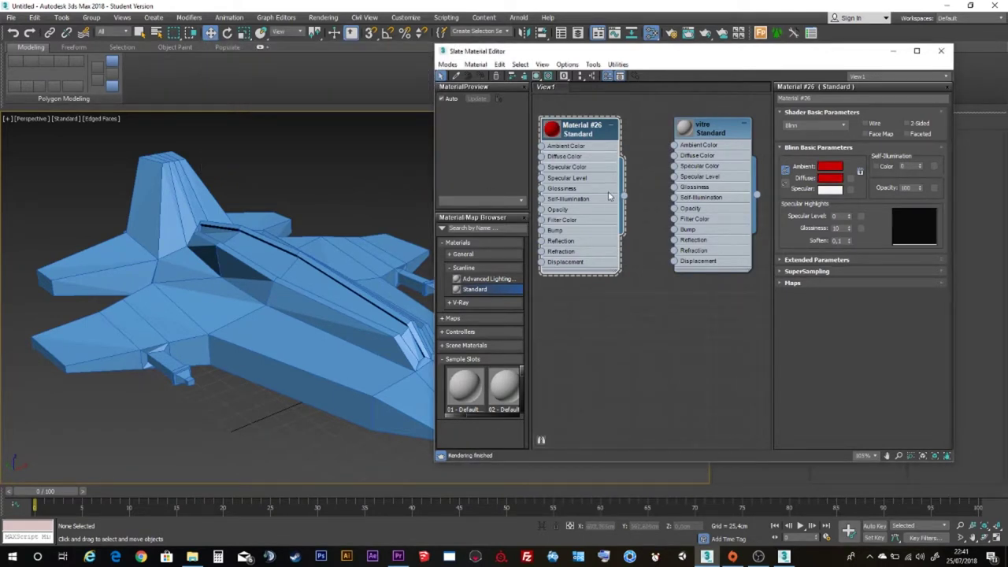
Clone Material #26 into Material #27 with a blue diffuse colour.
{"action": "left_click_drag", "start_coordinate": [597, 135], "coordinate": [587, 305], "text": "shift"}
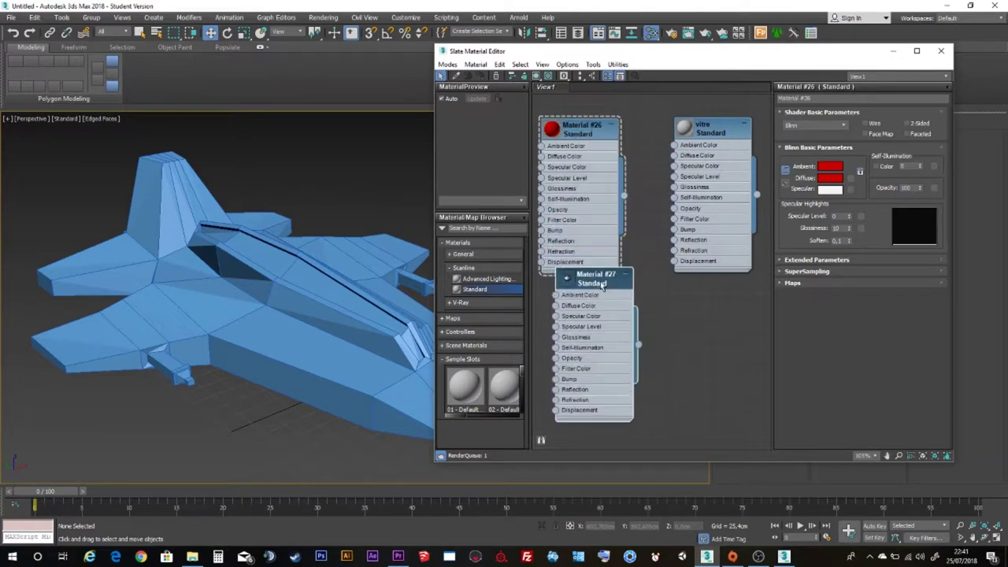
{"action": "double_click", "coordinate": [587, 305]}
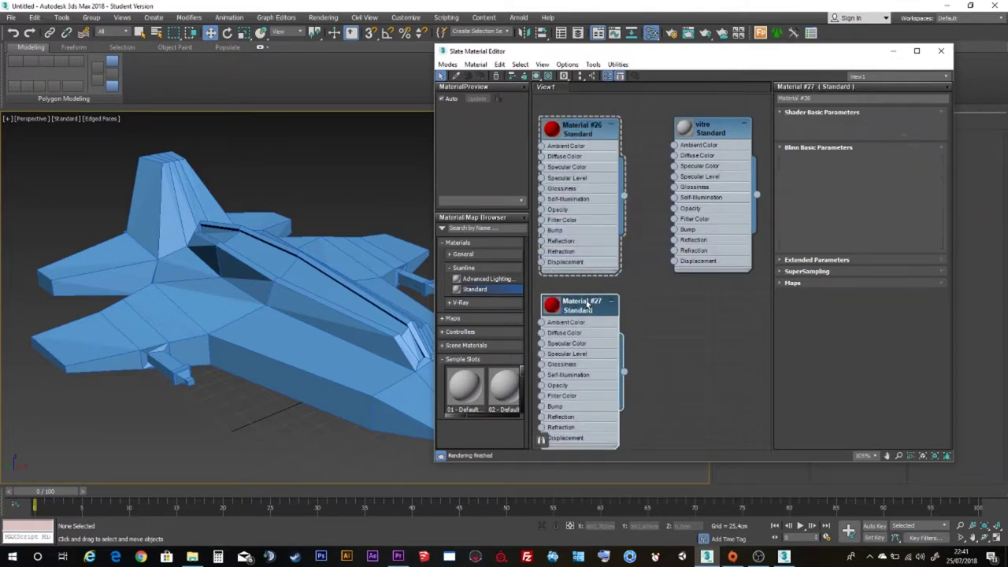
{"action": "left_click", "coordinate": [827, 179]}
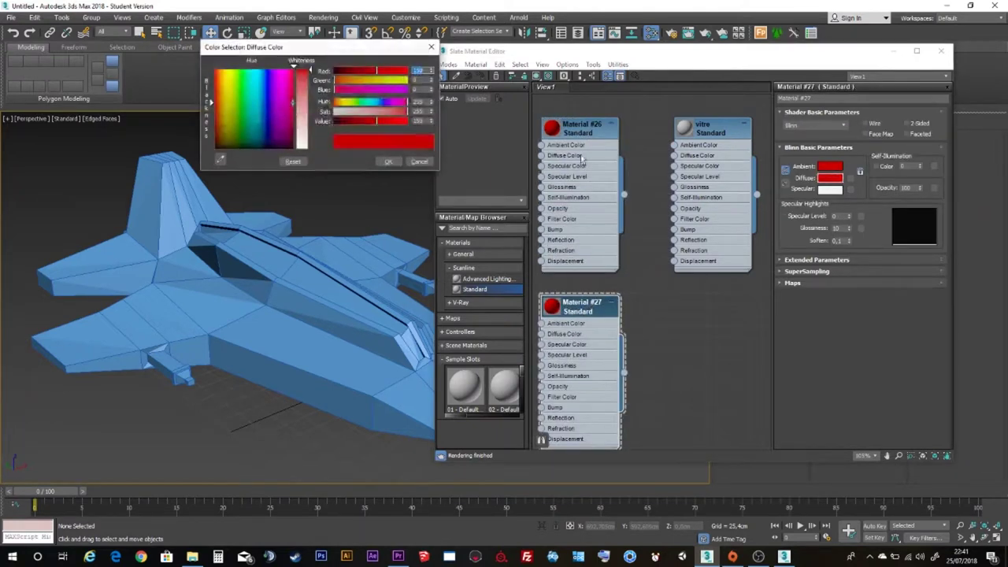
{"action": "left_click", "coordinate": [385, 104]}
{"action": "left_click", "coordinate": [388, 161]}
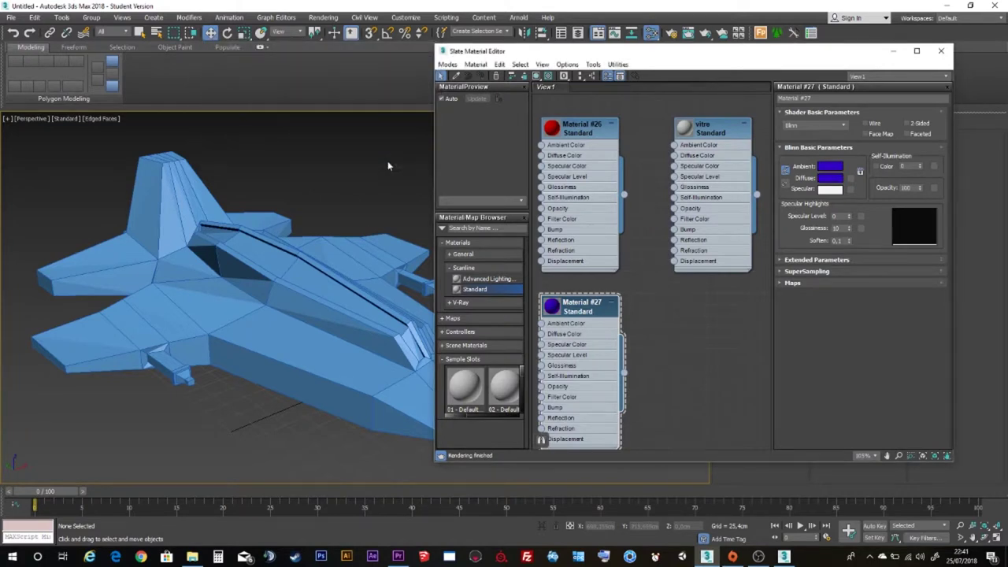
Clone Material #27 into Material #28 with a yellow diffuse colour.
{"action": "left_click_drag", "start_coordinate": [573, 311], "coordinate": [706, 311], "text": "shift"}
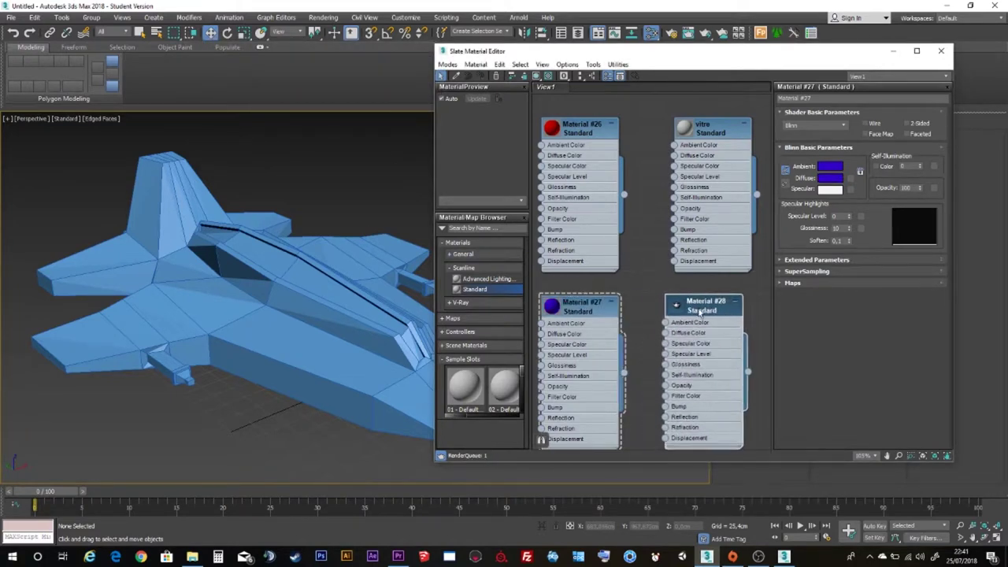
{"action": "double_click", "coordinate": [720, 309]}
{"action": "left_click", "coordinate": [830, 178]}
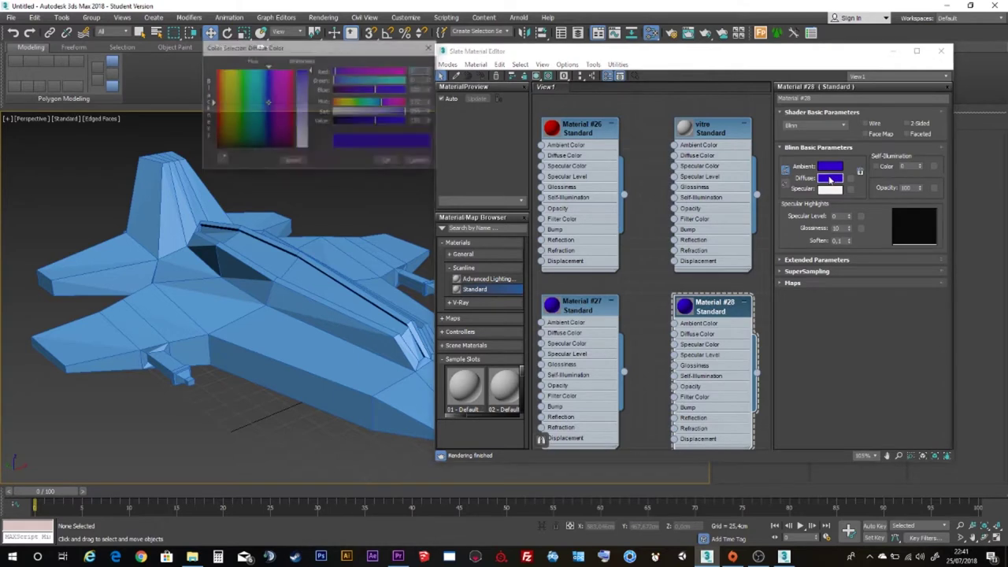
{"action": "left_click", "coordinate": [228, 97]}
{"action": "left_click", "coordinate": [388, 161]}
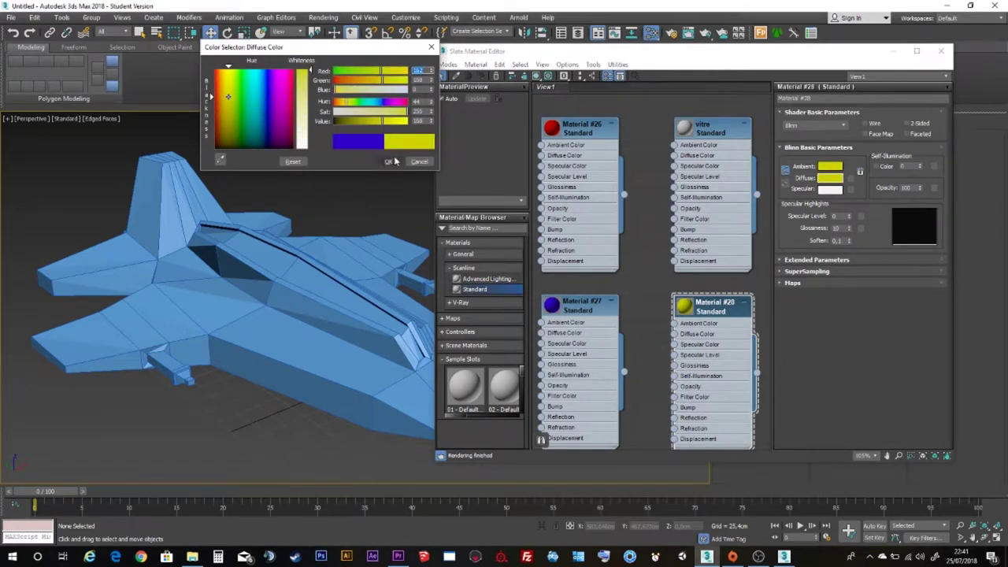
Select the spaceship and frame it in the viewport.
{"action": "scroll", "coordinate": [427, 249], "scroll_direction": "down", "scroll_amount": 3}
{"action": "left_click", "coordinate": [426, 249]}
{"action": "key", "text": "z"}
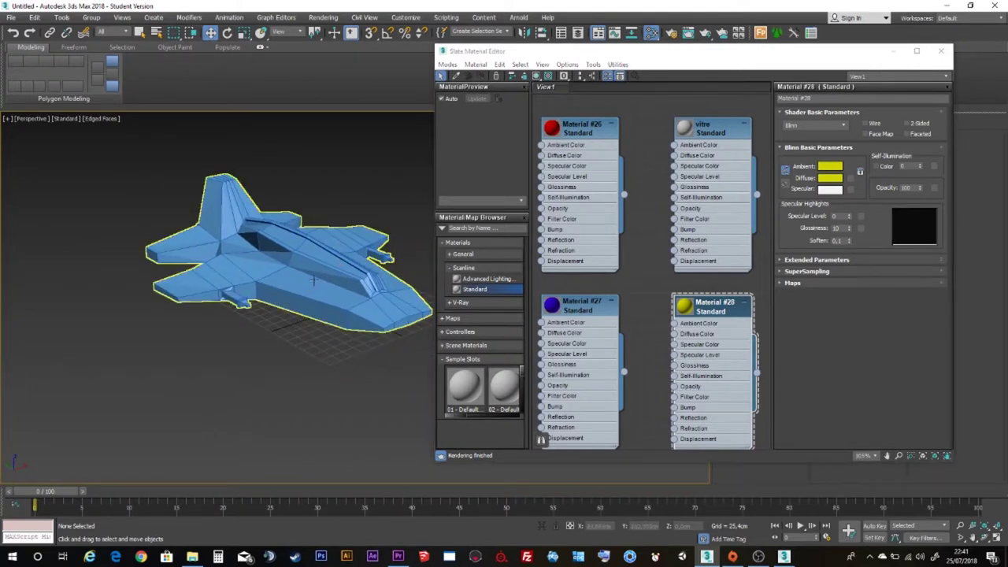
Put the ship's Editable Poly into Polygon mode and orbit to a side-on view.
{"action": "left_click", "coordinate": [313, 280]}
{"action": "left_click_drag", "start_coordinate": [680, 53], "coordinate": [718, 220]}
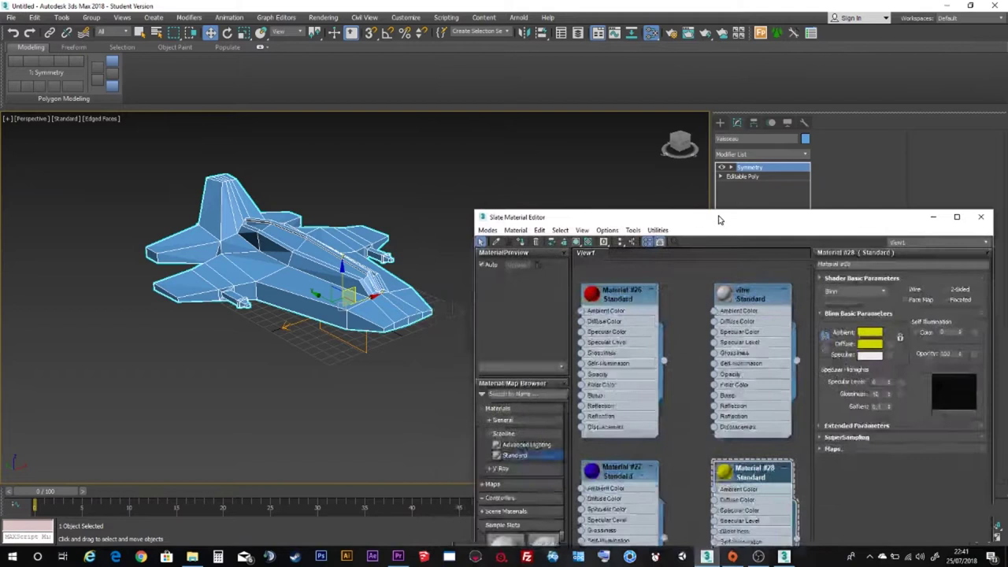
{"action": "left_click", "coordinate": [743, 176]}
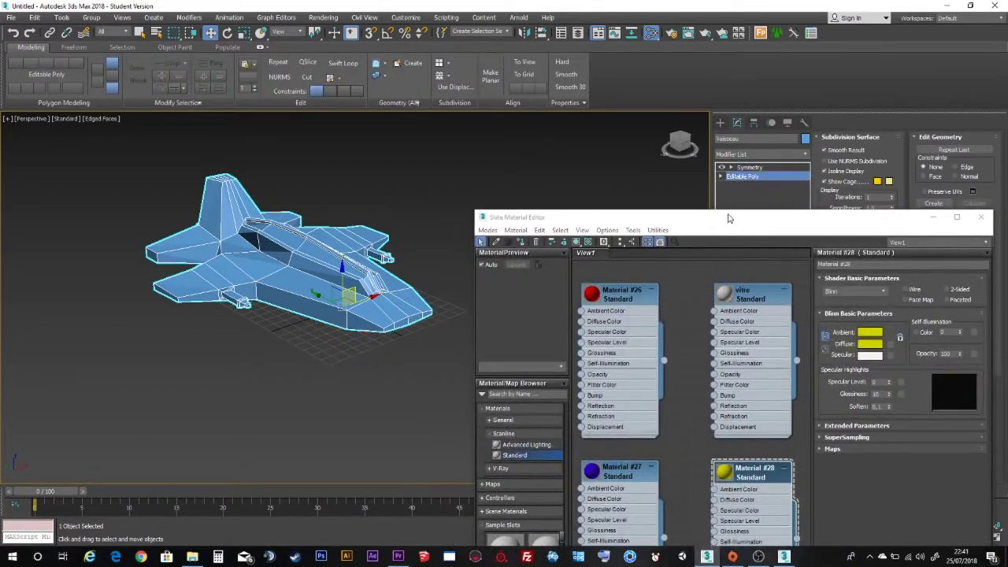
{"action": "left_click_drag", "start_coordinate": [729, 219], "coordinate": [278, 90]}
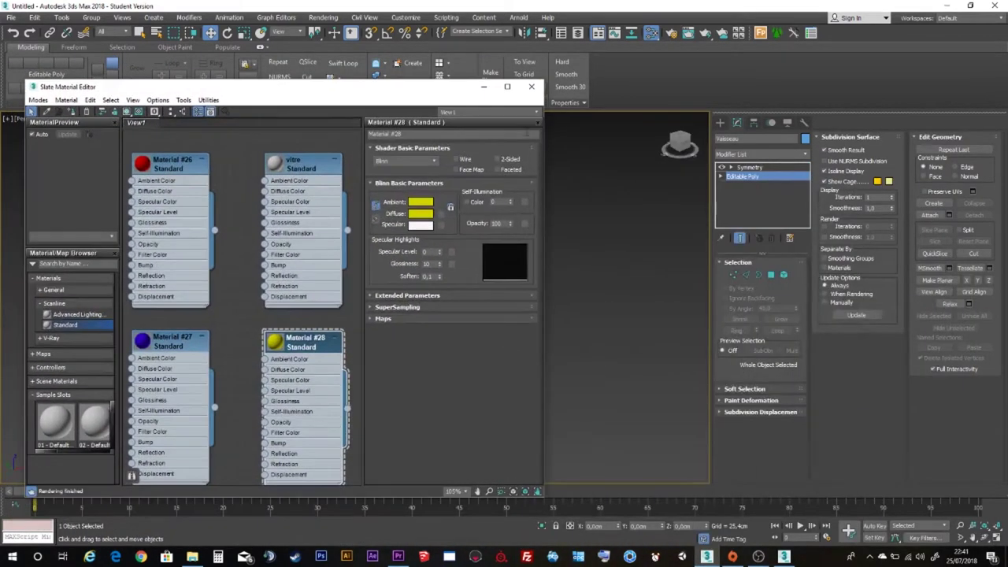
{"action": "mouse_move", "coordinate": [432, 95]}
{"action": "left_mouse_down"}
{"action": "mouse_move", "coordinate": [516, 323]}
{"action": "mouse_move", "coordinate": [508, 363]}
{"action": "left_mouse_up"}
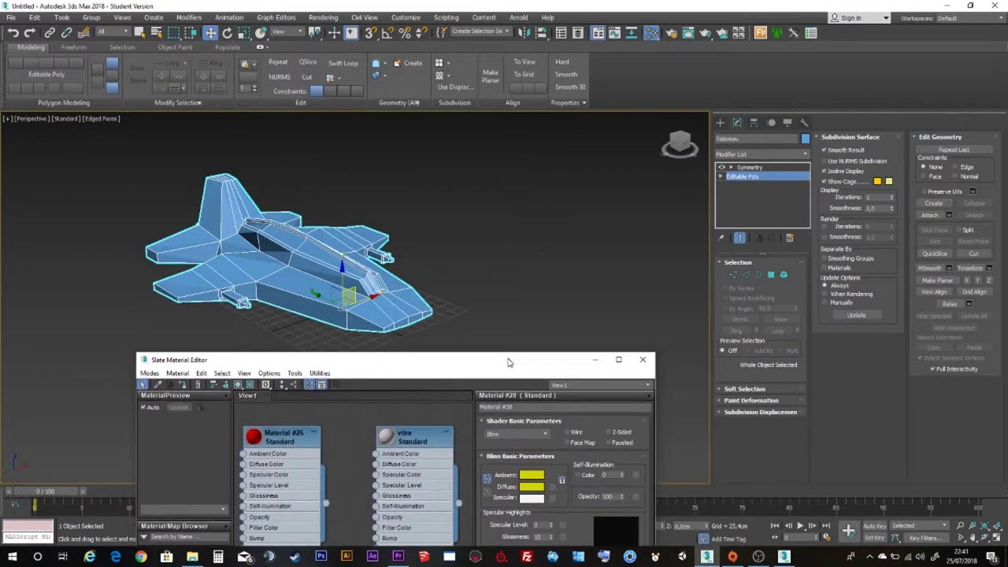
{"action": "left_click", "coordinate": [771, 275]}
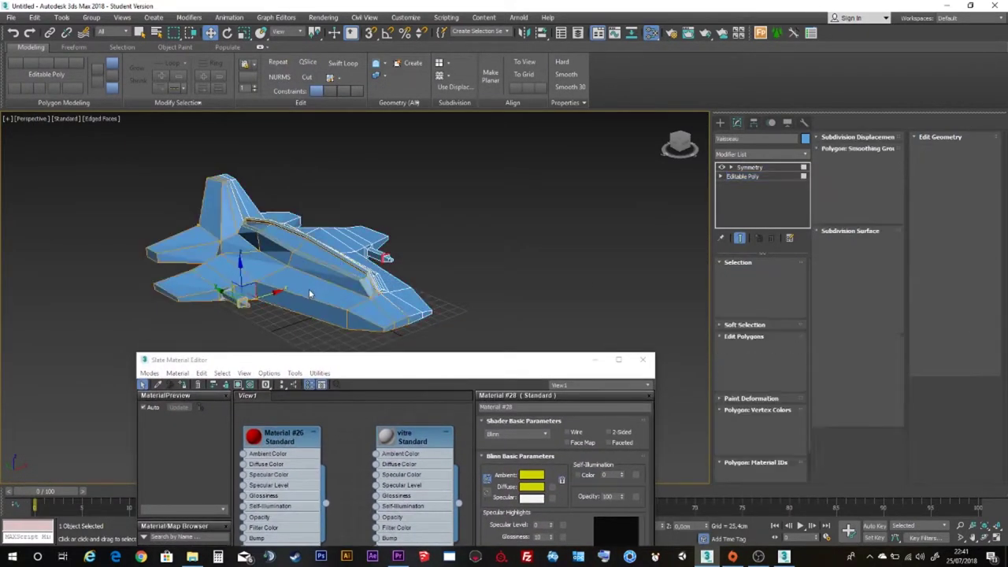
{"action": "scroll", "coordinate": [309, 289], "scroll_direction": "up", "scroll_amount": 4}
{"action": "middle_click_drag", "start_coordinate": [322, 265], "coordinate": [508, 221], "text": "alt"}
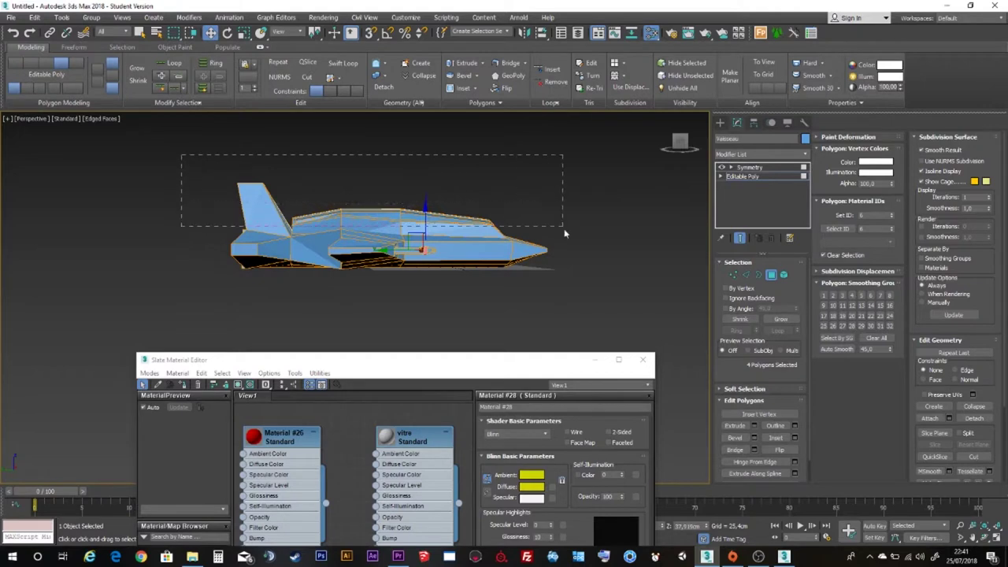
Marquee-select the top polygons, then deselect wing-root, fuselage-side, tail-fin and rear faces.
{"action": "left_click_drag", "start_coordinate": [576, 248], "coordinate": [577, 243]}
{"action": "mouse_move", "coordinate": [577, 243]}
{"action": "middle_mouse_down", "text": "alt"}
{"action": "mouse_move", "coordinate": [482, 277]}
{"action": "mouse_move", "coordinate": [536, 260]}
{"action": "middle_mouse_up", "text": "alt"}
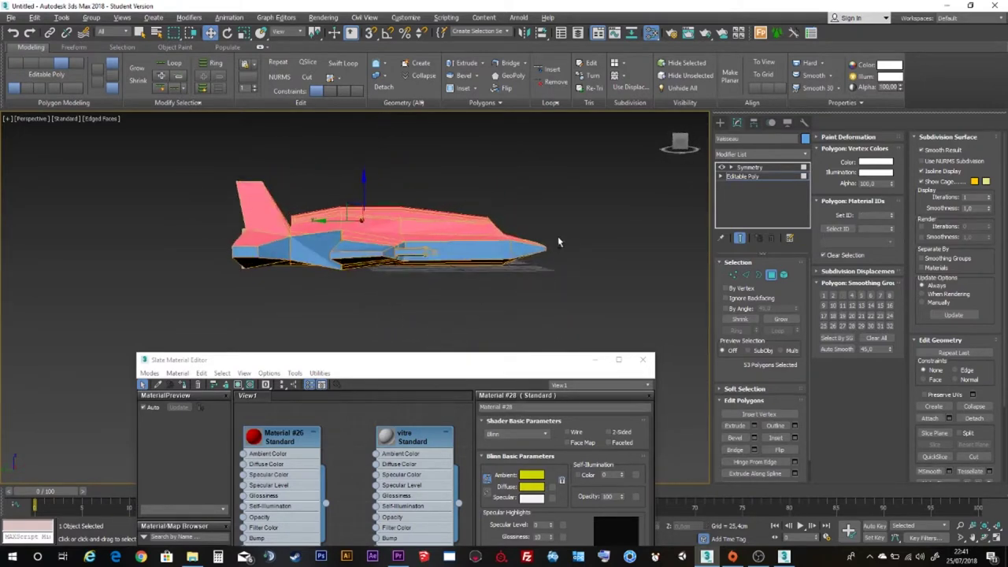
{"action": "left_click", "coordinate": [374, 245], "text": "alt"}
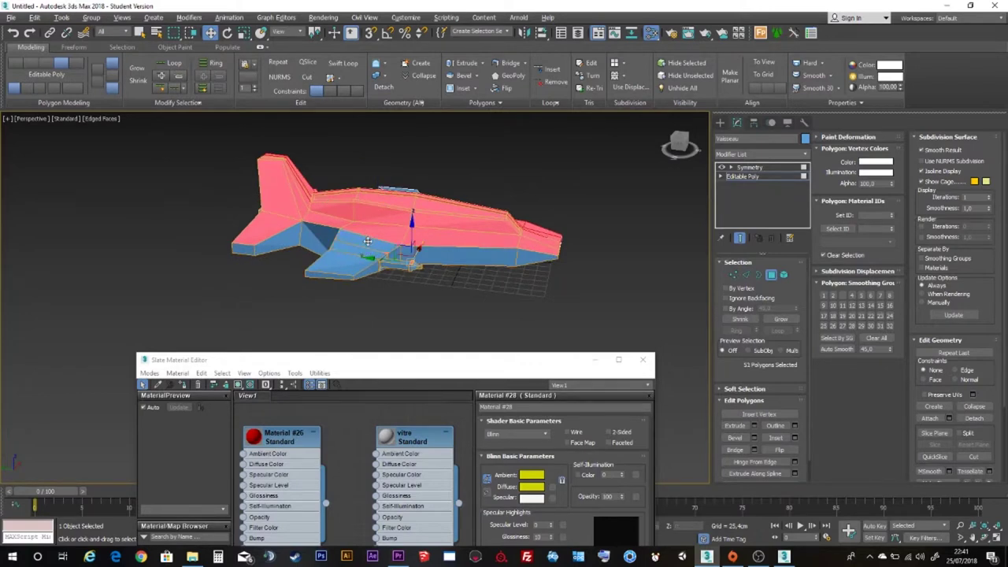
{"action": "left_click", "coordinate": [440, 238], "text": "alt"}
{"action": "left_click", "coordinate": [522, 244], "text": "alt"}
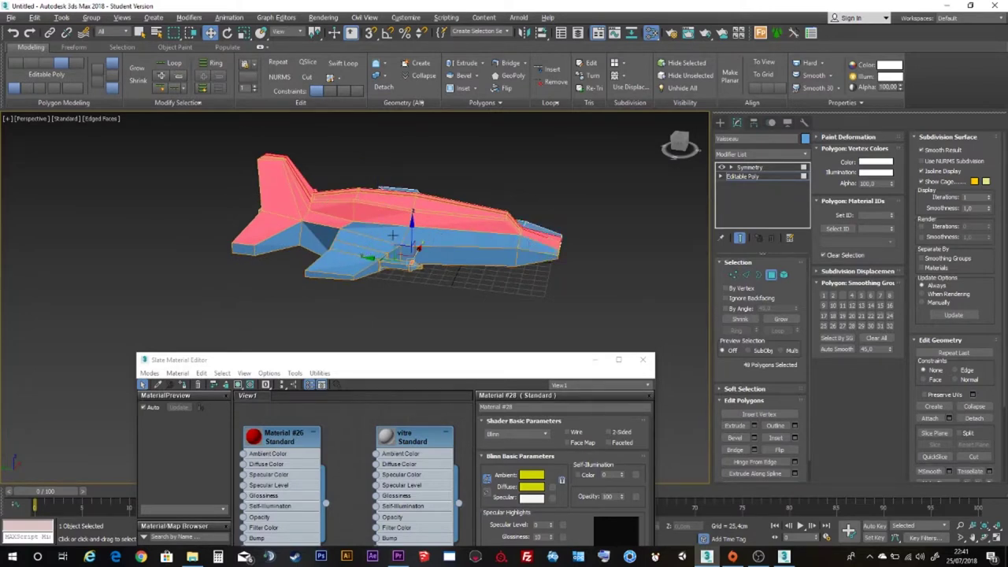
{"action": "left_click", "coordinate": [290, 226], "text": "alt"}
{"action": "left_click", "coordinate": [290, 211], "text": "alt"}
{"action": "left_click", "coordinate": [297, 189], "text": "alt"}
{"action": "left_click", "coordinate": [295, 170], "text": "alt"}
{"action": "scroll", "coordinate": [355, 214], "scroll_direction": "up", "scroll_amount": 2}
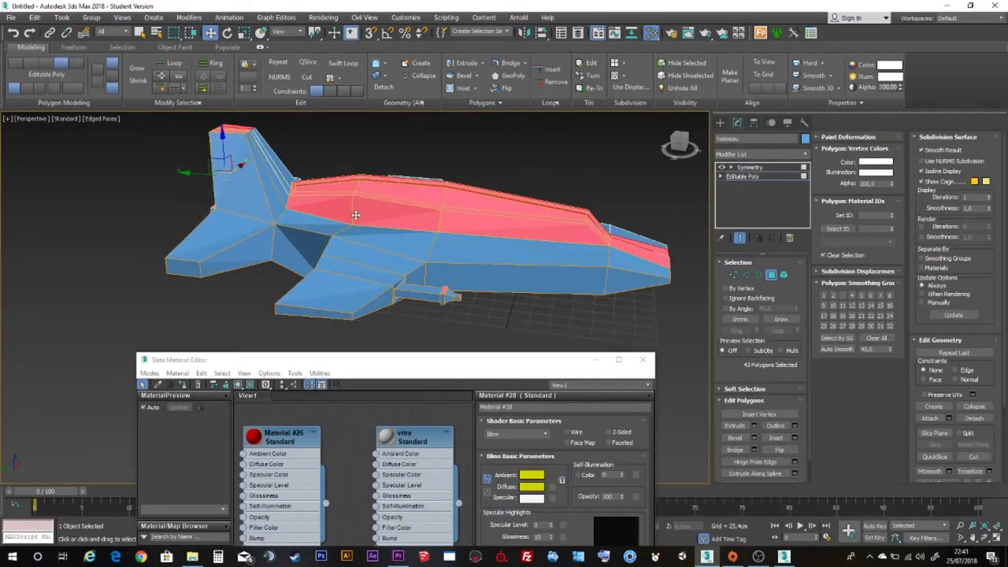
{"action": "left_click", "coordinate": [642, 256], "text": "alt"}
From an overhead view, deselect a wing-pod polygon and reframe the whole ship.
{"action": "mouse_move", "coordinate": [551, 246]}
{"action": "middle_mouse_down", "text": "alt"}
{"action": "mouse_move", "coordinate": [511, 261]}
{"action": "mouse_move", "coordinate": [457, 245]}
{"action": "middle_mouse_up", "text": "alt"}
{"action": "scroll", "coordinate": [246, 274], "scroll_direction": "up", "scroll_amount": 3}
{"action": "scroll", "coordinate": [339, 288], "scroll_direction": "up", "scroll_amount": 2}
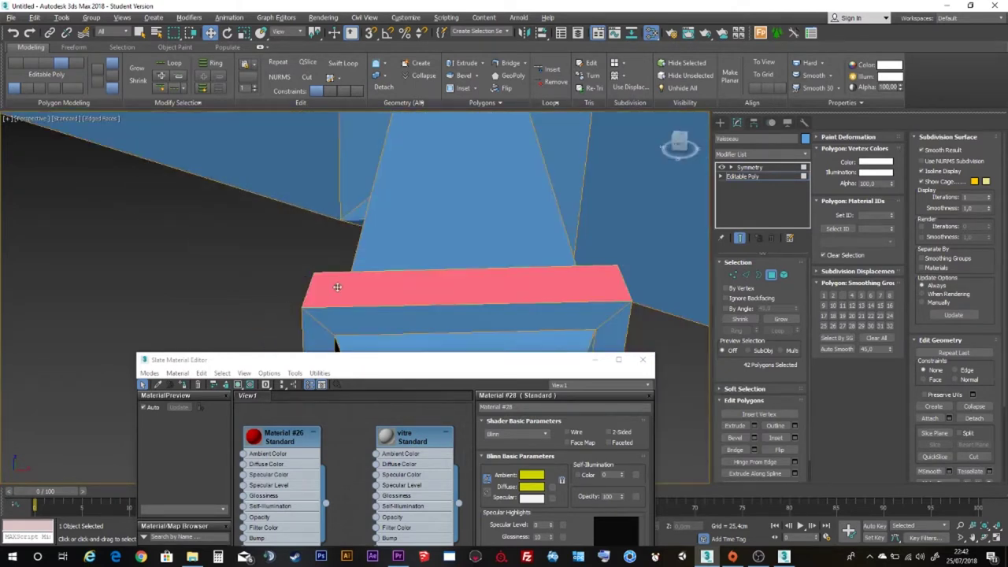
{"action": "left_click", "coordinate": [339, 288], "text": "alt"}
{"action": "scroll", "coordinate": [407, 309], "scroll_direction": "down", "scroll_amount": 1}
{"action": "scroll", "coordinate": [407, 310], "scroll_direction": "down", "scroll_amount": 3}
{"action": "scroll", "coordinate": [443, 245], "scroll_direction": "down", "scroll_amount": 2}
{"action": "scroll", "coordinate": [460, 245], "scroll_direction": "down", "scroll_amount": 3}
{"action": "mouse_move", "coordinate": [466, 182]}
{"action": "middle_mouse_down"}
{"action": "mouse_move", "coordinate": [481, 273]}
{"action": "mouse_move", "coordinate": [520, 170]}
{"action": "mouse_move", "coordinate": [495, 228]}
{"action": "mouse_move", "coordinate": [279, 292]}
{"action": "mouse_move", "coordinate": [298, 296]}
{"action": "middle_mouse_up"}
Deselect the remaining tail-fin and tail-base polygons, leaving only the canopy strip.
{"action": "left_click", "coordinate": [323, 252], "text": "alt"}
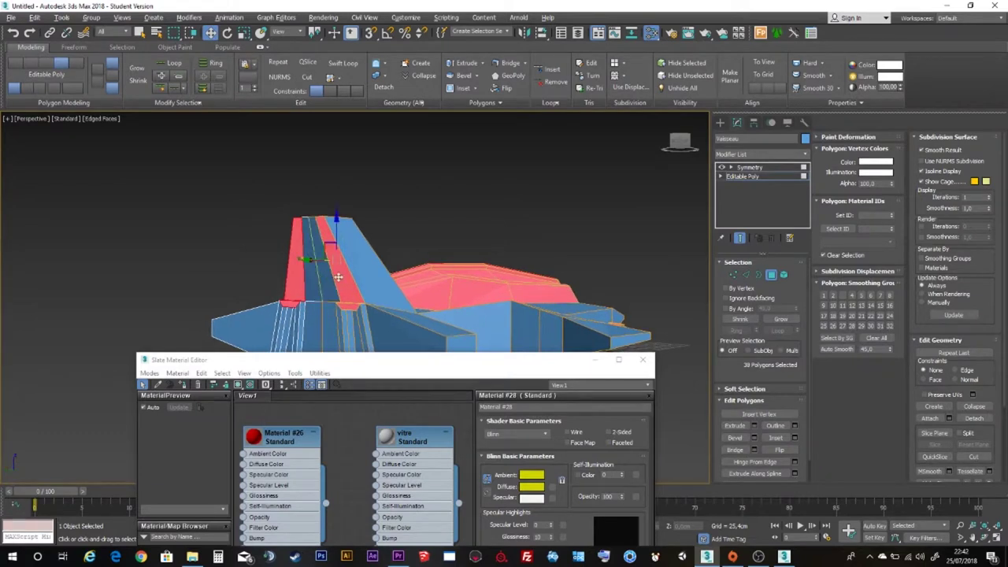
{"action": "left_click", "coordinate": [315, 264], "text": "alt"}
{"action": "left_click", "coordinate": [350, 307], "text": "alt"}
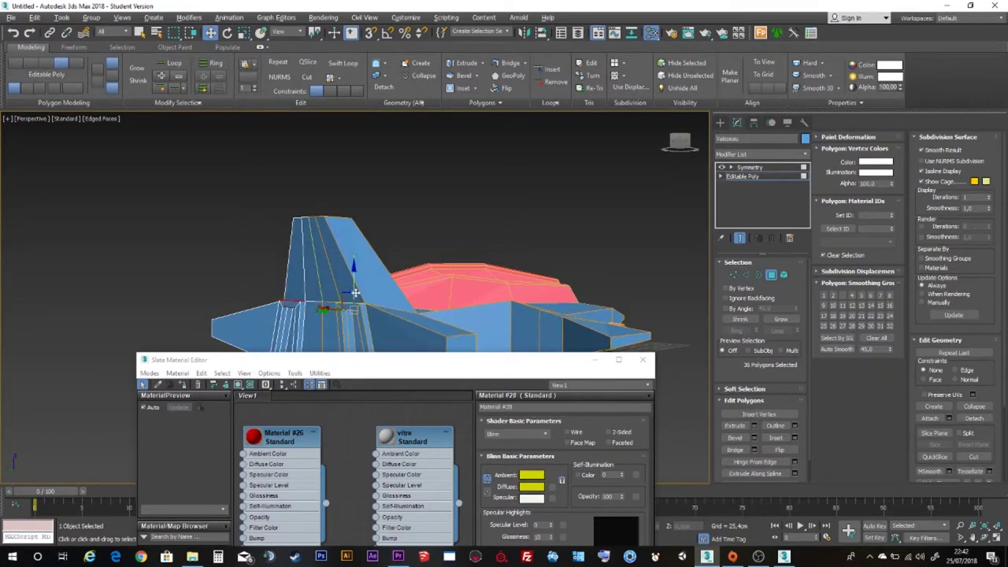
{"action": "middle_click_drag", "start_coordinate": [355, 298], "coordinate": [355, 325], "text": "alt"}
{"action": "left_click", "coordinate": [344, 345], "text": "alt"}
{"action": "mouse_move", "coordinate": [449, 291]}
{"action": "middle_mouse_down", "text": "alt"}
{"action": "mouse_move", "coordinate": [499, 268]}
{"action": "mouse_move", "coordinate": [303, 191]}
{"action": "middle_mouse_up", "text": "alt"}
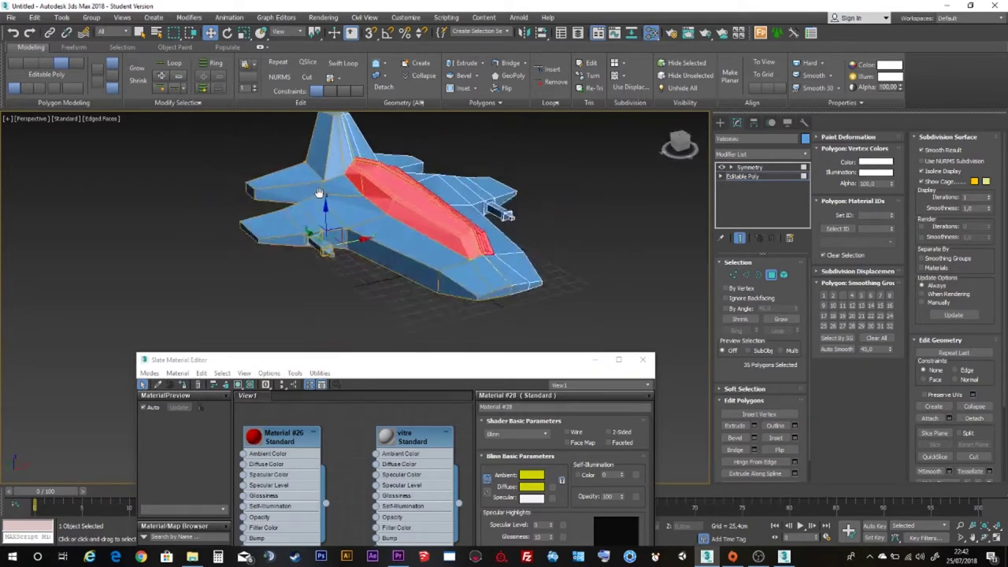
{"action": "right_click", "coordinate": [285, 442]}
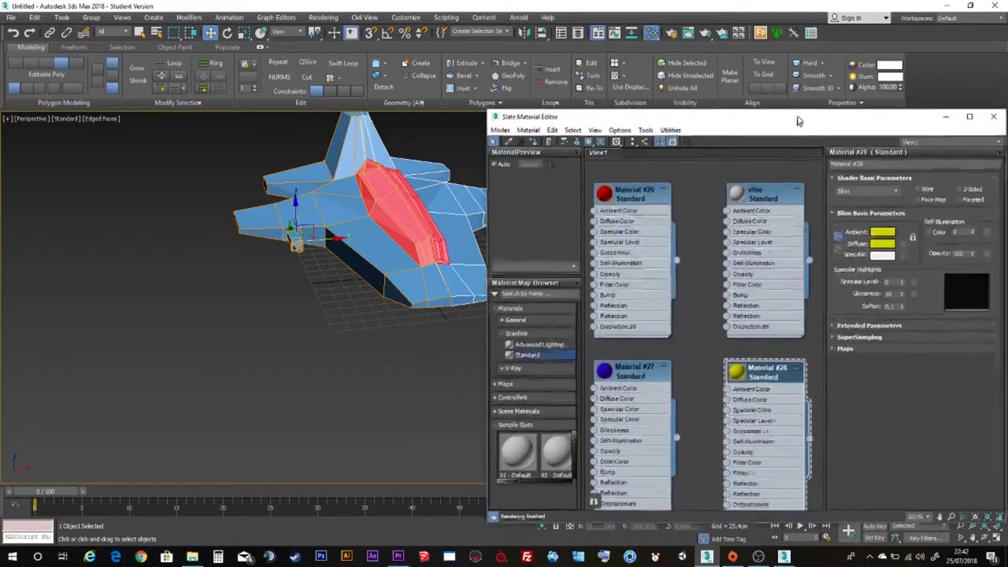
Wire Material #26's output onto the ship, making the canopy polygons red.
{"action": "left_click_drag", "start_coordinate": [446, 366], "coordinate": [808, 98]}
{"action": "left_click_drag", "start_coordinate": [640, 174], "coordinate": [647, 170]}
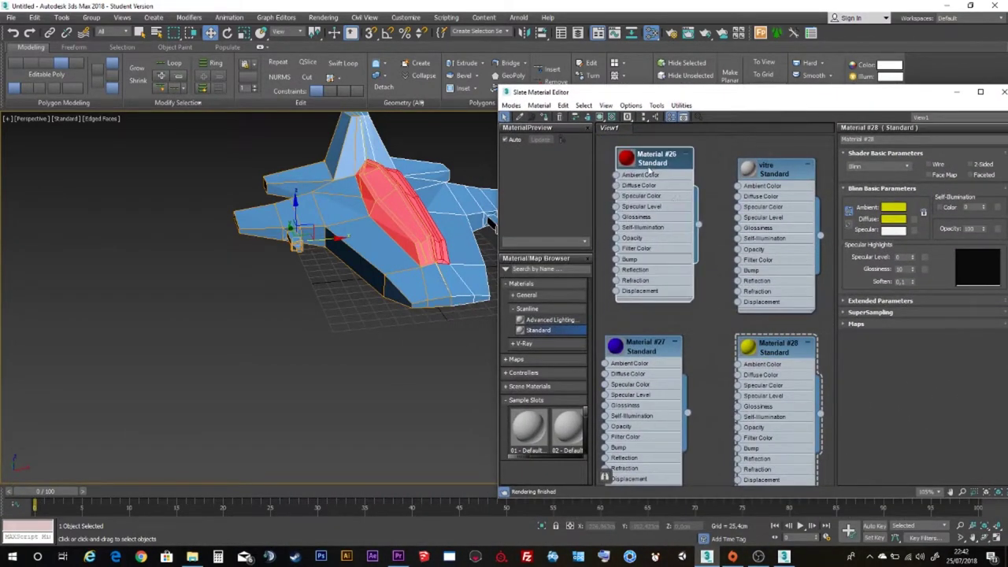
{"action": "left_click_drag", "start_coordinate": [711, 207], "coordinate": [715, 183]}
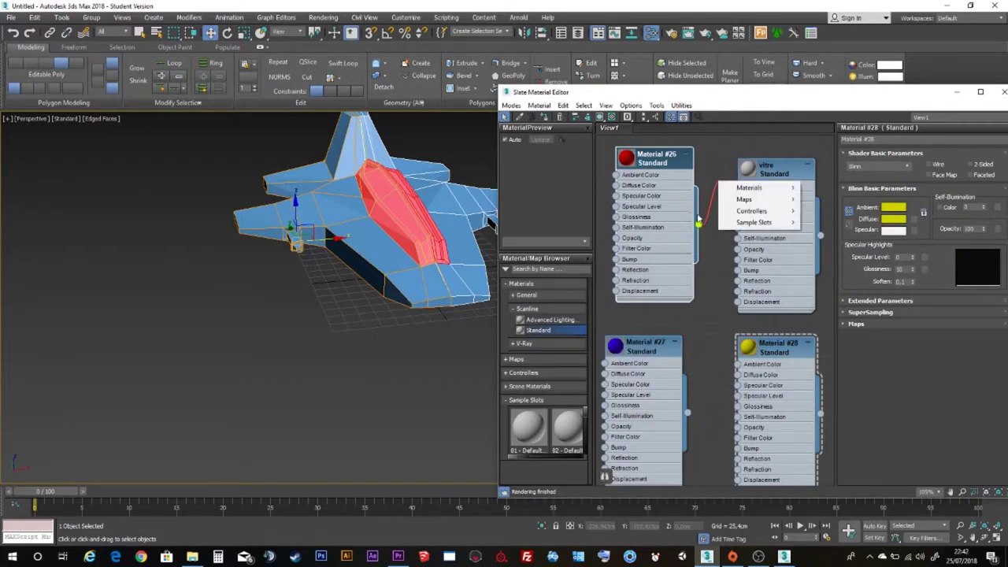
{"action": "left_click", "coordinate": [709, 182]}
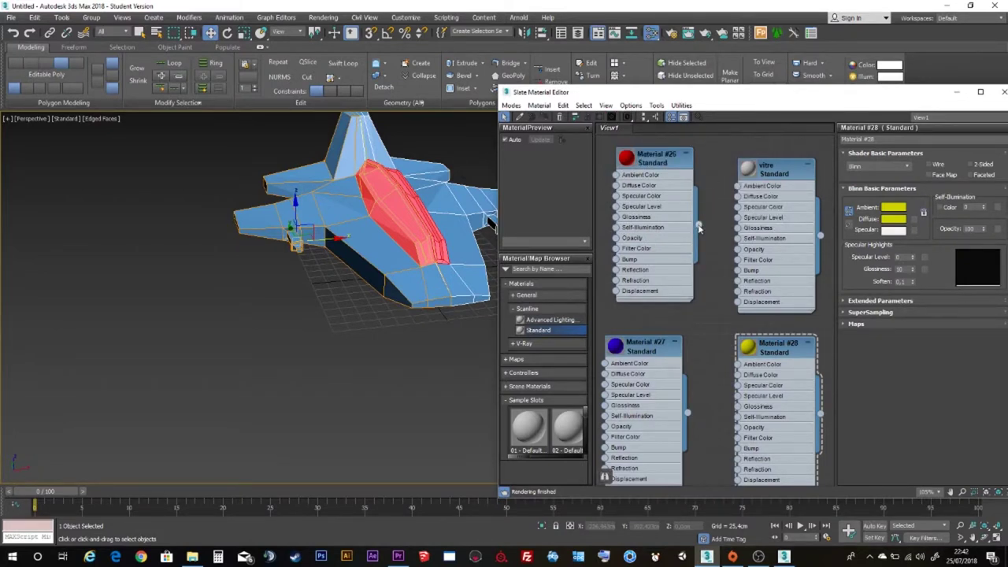
{"action": "mouse_move", "coordinate": [719, 197]}
{"action": "left_mouse_down"}
{"action": "mouse_move", "coordinate": [727, 146]}
{"action": "mouse_move", "coordinate": [709, 136]}
{"action": "mouse_move", "coordinate": [395, 211]}
{"action": "left_mouse_up"}
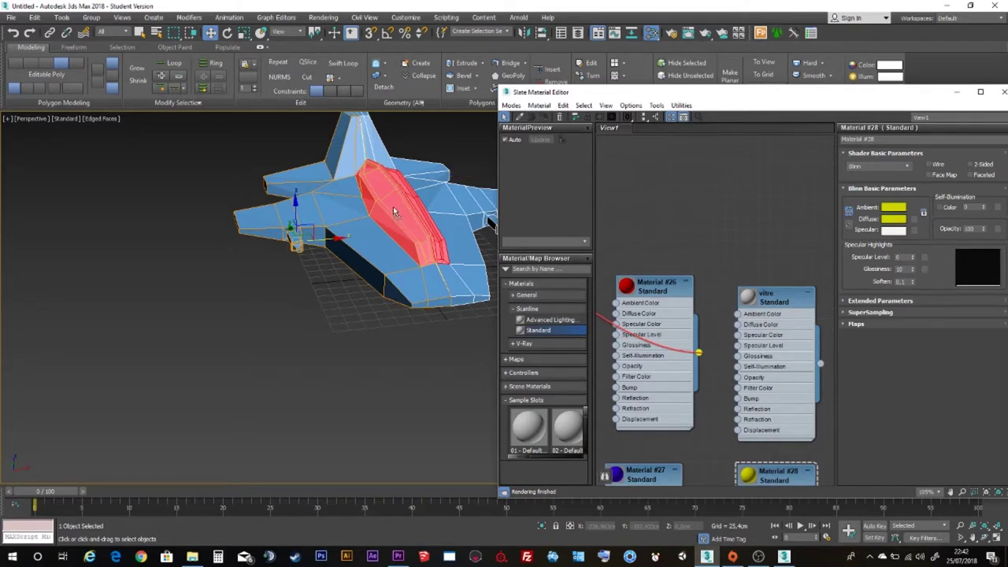
{"action": "left_click_drag", "start_coordinate": [395, 211], "coordinate": [393, 207]}
{"action": "mouse_move", "coordinate": [896, 88]}
{"action": "left_mouse_down"}
{"action": "mouse_move", "coordinate": [700, 99]}
{"action": "mouse_move", "coordinate": [799, 97]}
{"action": "left_mouse_up"}
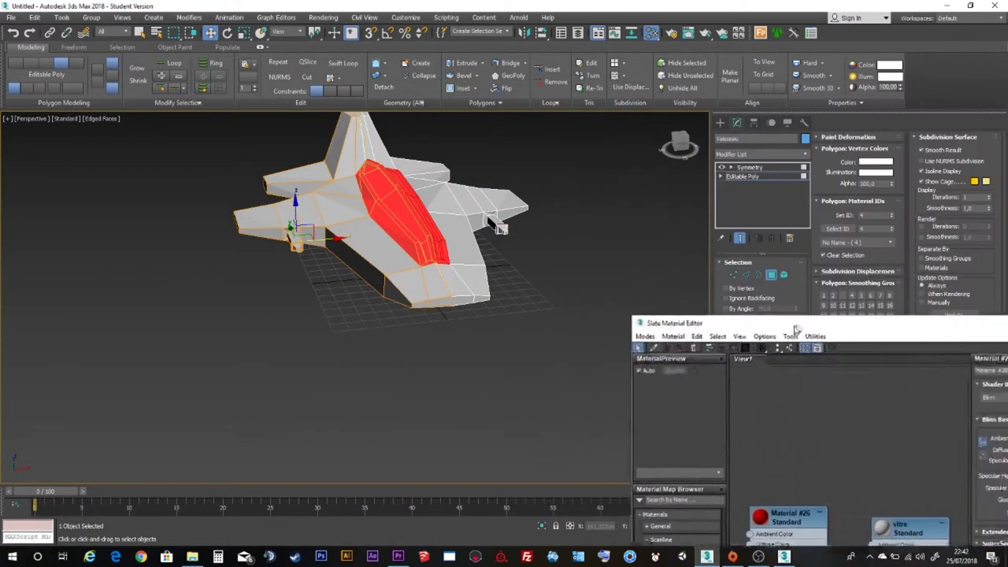
Select the cockpit element in Element mode and invert the selection to the rest of the ship.
{"action": "left_click_drag", "start_coordinate": [666, 95], "coordinate": [747, 345]}
{"action": "left_click", "coordinate": [768, 277]}
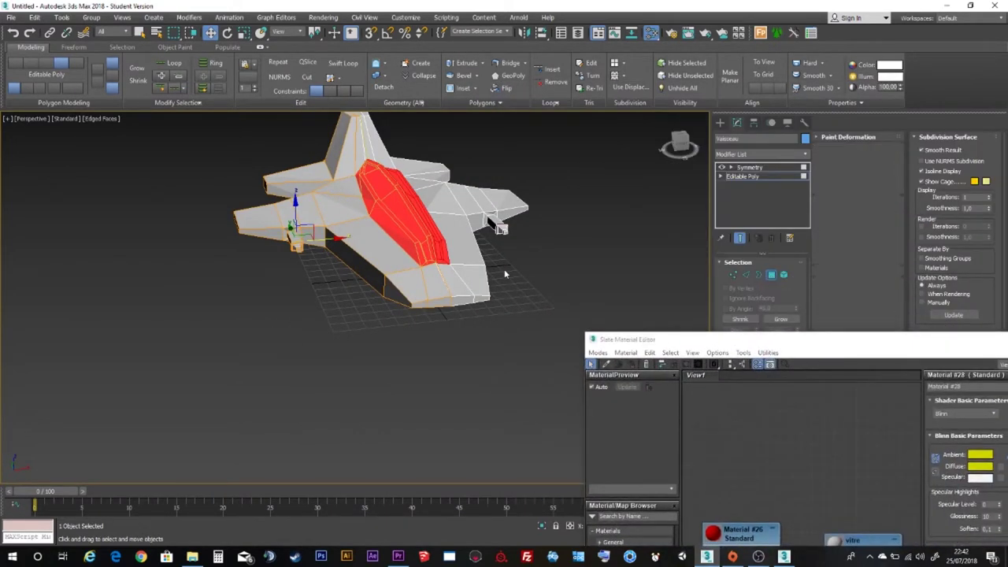
{"action": "middle_click_drag", "start_coordinate": [555, 247], "coordinate": [410, 224], "text": "alt"}
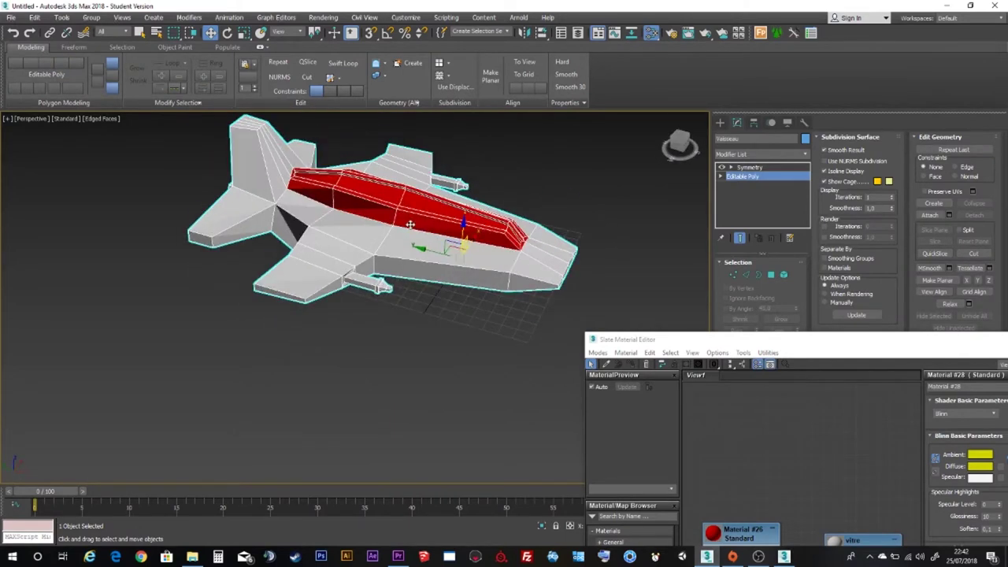
{"action": "scroll", "coordinate": [405, 215], "scroll_direction": "up", "scroll_amount": 2}
{"action": "left_click", "coordinate": [783, 276]}
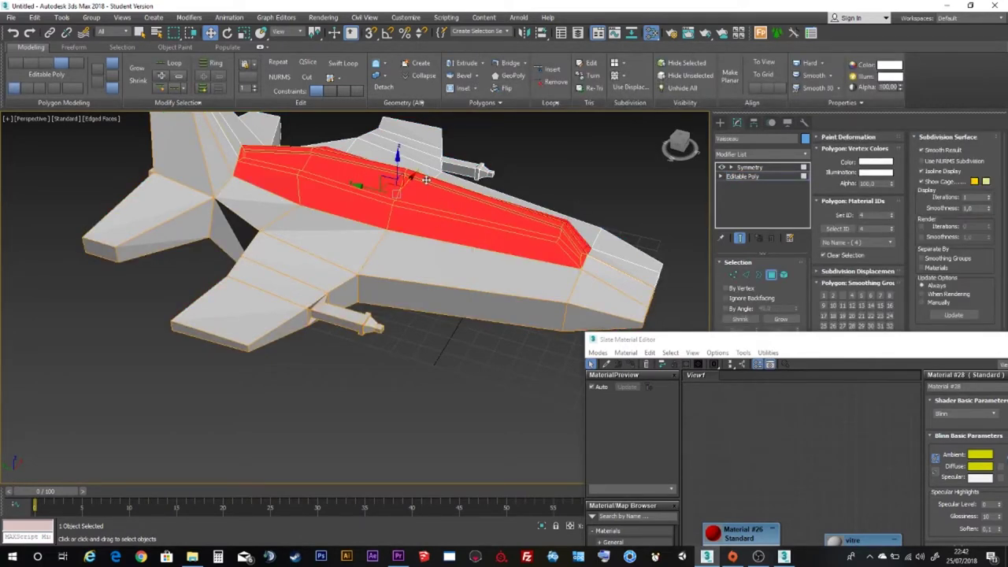
{"action": "key", "text": "ctrl+i"}
{"action": "mouse_move", "coordinate": [388, 187]}
{"action": "middle_mouse_down", "text": "alt"}
{"action": "mouse_move", "coordinate": [370, 197]}
{"action": "mouse_move", "coordinate": [360, 228]}
{"action": "mouse_move", "coordinate": [446, 229]}
{"action": "mouse_move", "coordinate": [427, 230]}
{"action": "middle_mouse_up", "text": "alt"}
{"action": "left_click_drag", "start_coordinate": [630, 339], "coordinate": [594, 90]}
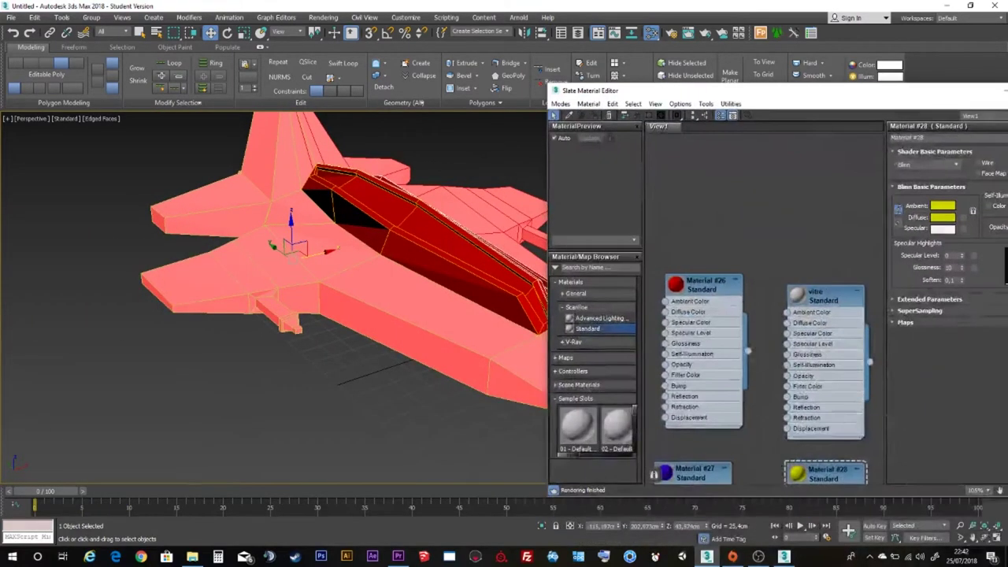
Assign the yellow Material #28 to the selected hull from its node's right-click menu.
{"action": "right_click", "coordinate": [805, 476]}
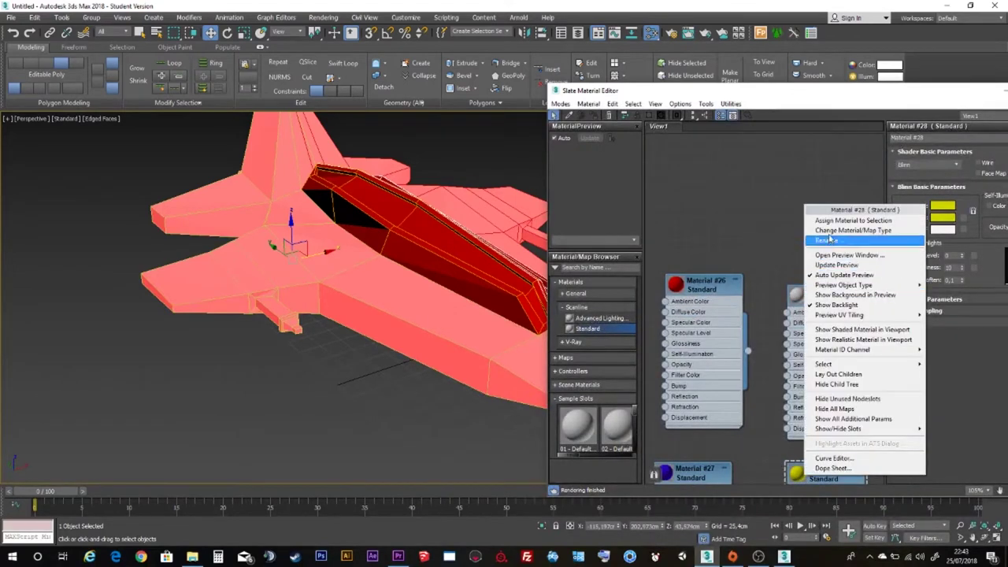
{"action": "left_click", "coordinate": [729, 244]}
{"action": "mouse_move", "coordinate": [870, 418]}
{"action": "middle_mouse_down"}
{"action": "mouse_move", "coordinate": [824, 311]}
{"action": "mouse_move", "coordinate": [813, 242]}
{"action": "middle_mouse_up"}
{"action": "left_click", "coordinate": [777, 312]}
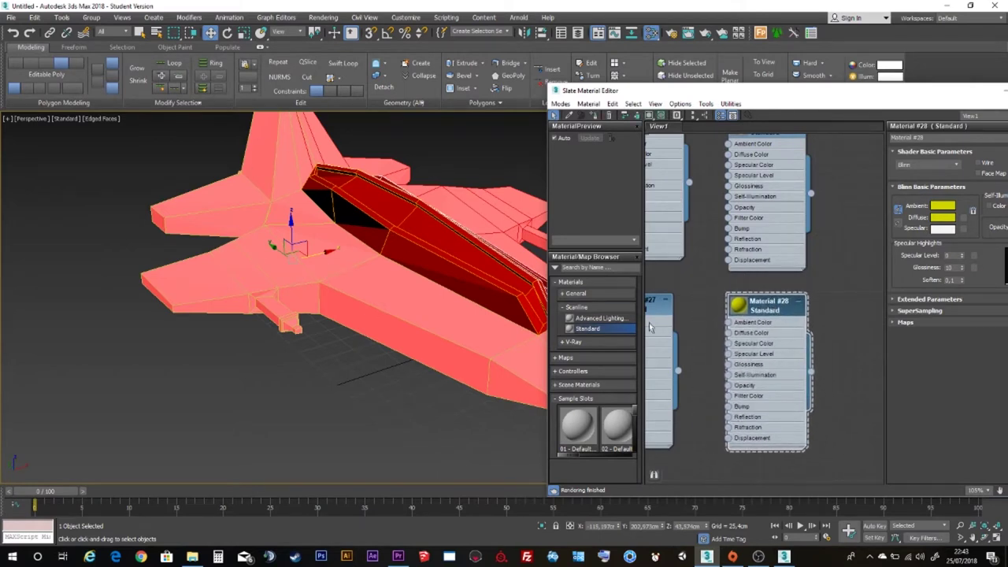
{"action": "right_click", "coordinate": [762, 309]}
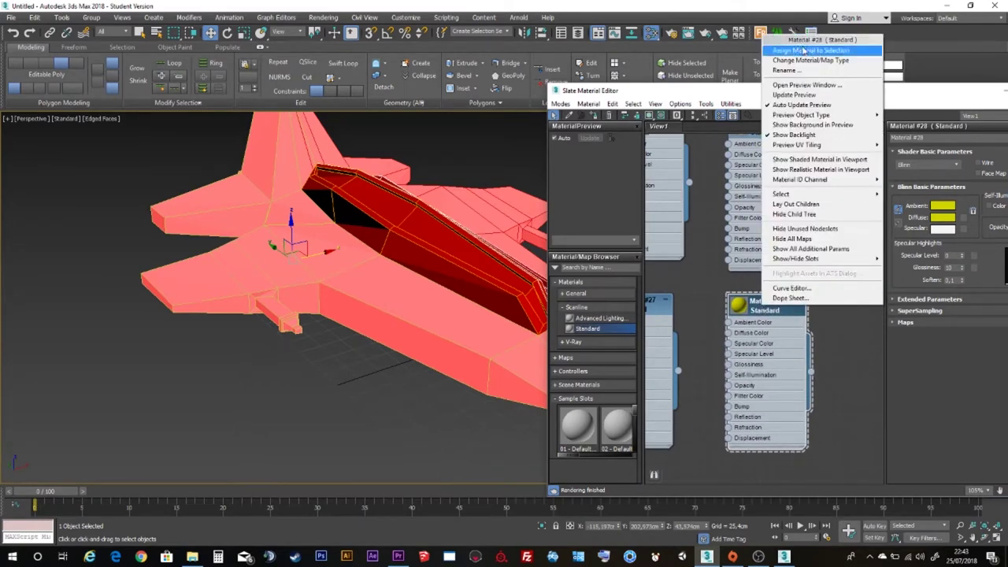
{"action": "left_click", "coordinate": [842, 52]}
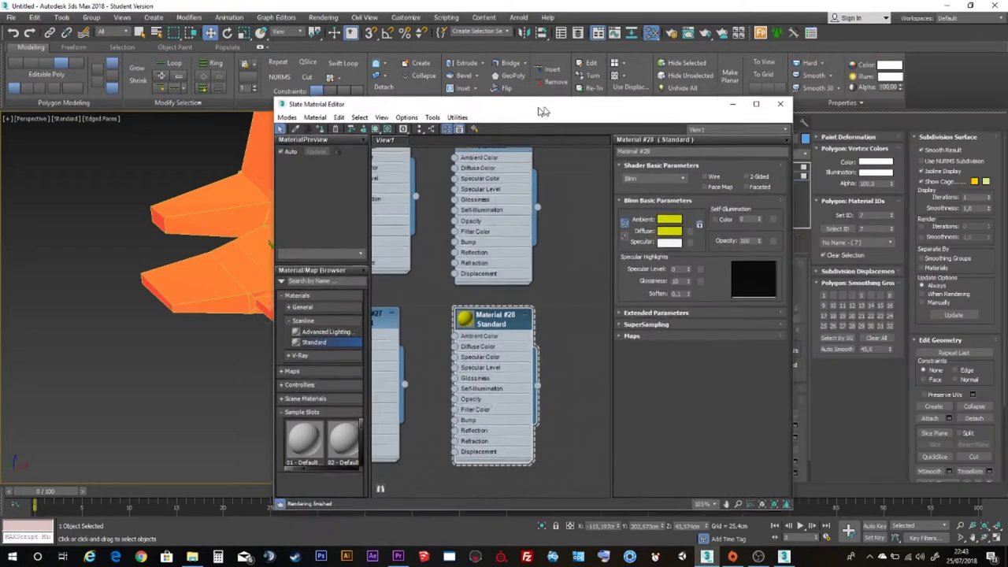
{"action": "mouse_move", "coordinate": [920, 96]}
{"action": "left_mouse_down"}
{"action": "mouse_move", "coordinate": [912, 173]}
{"action": "mouse_move", "coordinate": [990, 334]}
{"action": "left_mouse_up"}
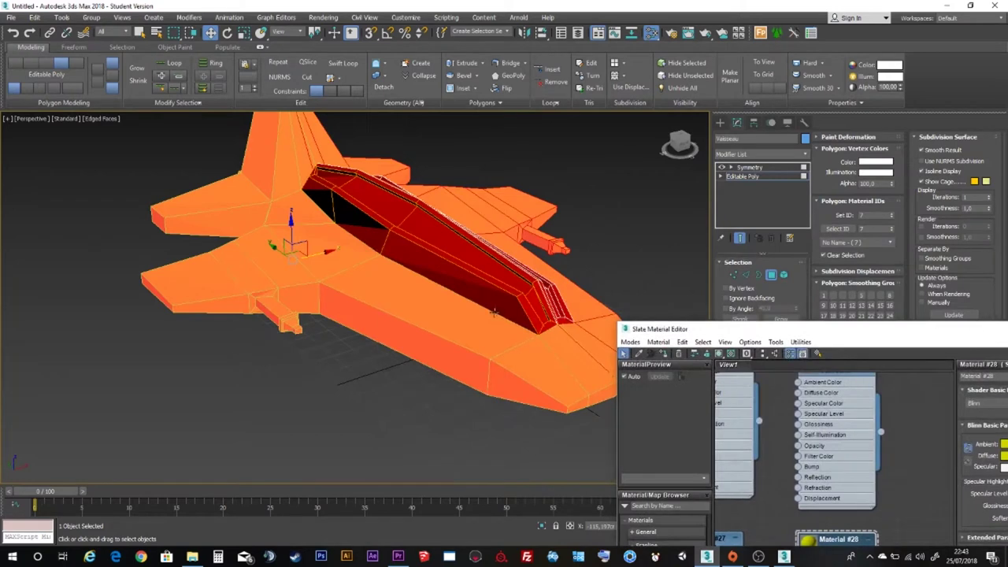
Select the top canopy polygons and assign them the blue Material #27.
{"action": "left_click", "coordinate": [483, 266]}
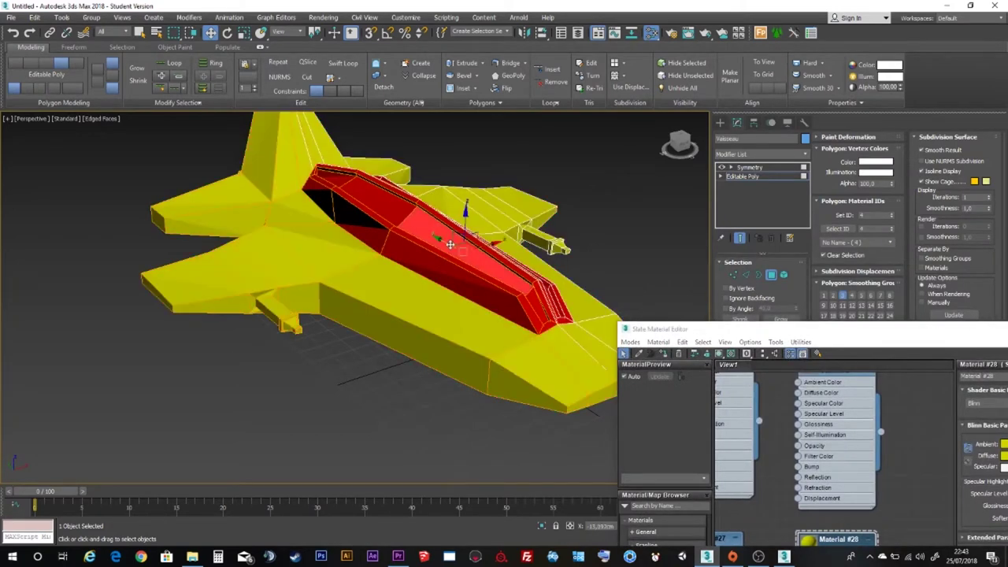
{"action": "left_click", "coordinate": [346, 179], "text": "ctrl"}
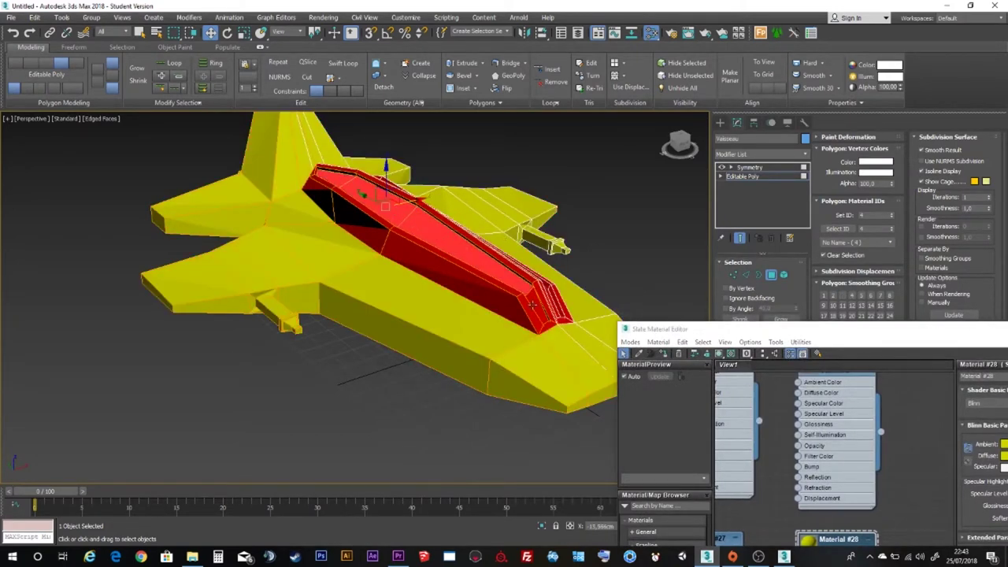
{"action": "left_click", "coordinate": [532, 303], "text": "ctrl"}
{"action": "mouse_move", "coordinate": [758, 515]}
{"action": "middle_mouse_down"}
{"action": "mouse_move", "coordinate": [776, 429]}
{"action": "mouse_move", "coordinate": [843, 411]}
{"action": "middle_mouse_up"}
{"action": "right_click", "coordinate": [792, 439]}
{"action": "left_click", "coordinate": [849, 184]}
Select the wing polygons from the wingtips inward, plus the tail-fin and side faces.
{"action": "mouse_move", "coordinate": [473, 260]}
{"action": "middle_mouse_down", "text": "alt"}
{"action": "mouse_move", "coordinate": [453, 237]}
{"action": "mouse_move", "coordinate": [97, 292]}
{"action": "middle_mouse_up", "text": "alt"}
{"action": "left_click", "coordinate": [83, 295]}
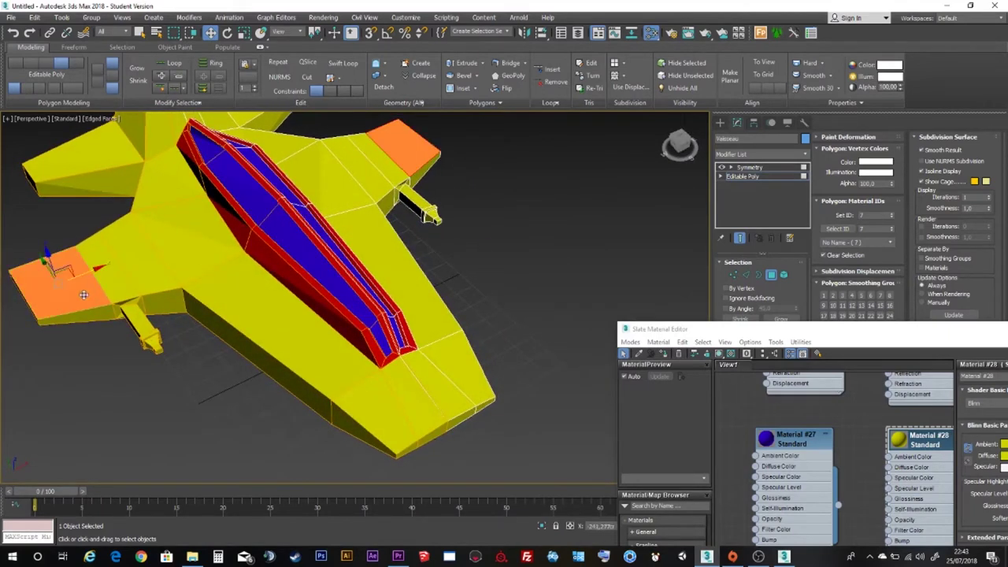
{"action": "left_click", "coordinate": [113, 284], "text": "ctrl"}
{"action": "left_click", "coordinate": [149, 270], "text": "ctrl"}
{"action": "left_click", "coordinate": [195, 252], "text": "ctrl"}
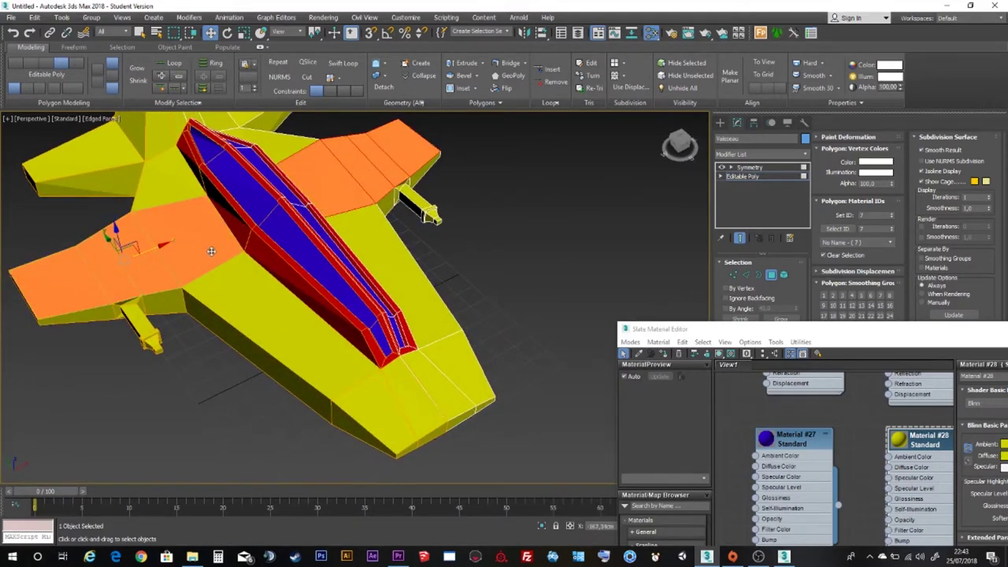
{"action": "mouse_move", "coordinate": [153, 290]}
{"action": "middle_mouse_down", "text": "alt"}
{"action": "mouse_move", "coordinate": [247, 214]}
{"action": "mouse_move", "coordinate": [254, 192]}
{"action": "middle_mouse_up", "text": "alt"}
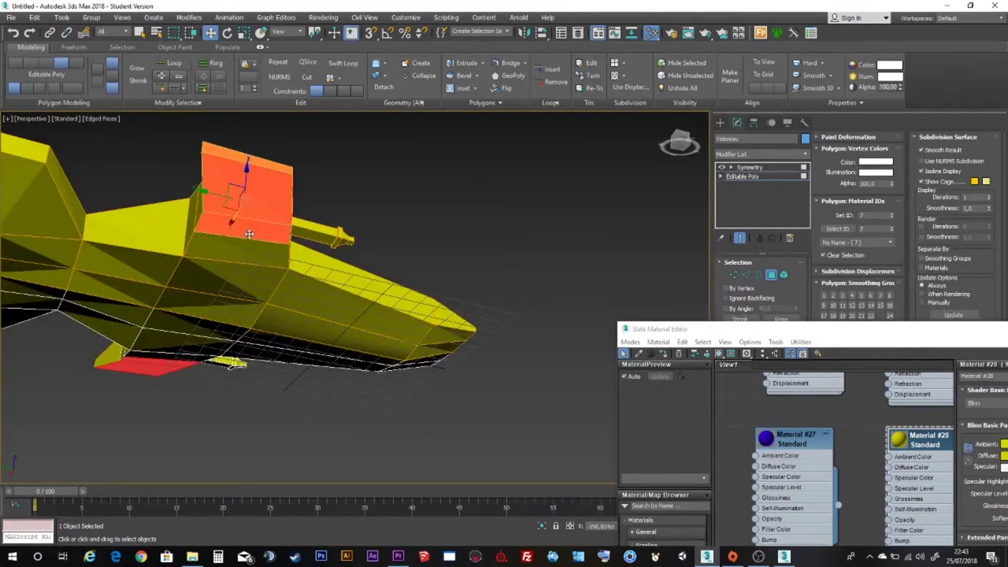
{"action": "left_click", "coordinate": [250, 236], "text": "ctrl"}
{"action": "left_click", "coordinate": [230, 287], "text": "ctrl"}
{"action": "left_click", "coordinate": [214, 311], "text": "ctrl"}
Inspect the selected wing faces from several angles, then bring the vitre node into view.
{"action": "mouse_move", "coordinate": [310, 324]}
{"action": "middle_mouse_down", "text": "alt"}
{"action": "mouse_move", "coordinate": [259, 371]}
{"action": "mouse_move", "coordinate": [261, 327]}
{"action": "middle_mouse_up", "text": "alt"}
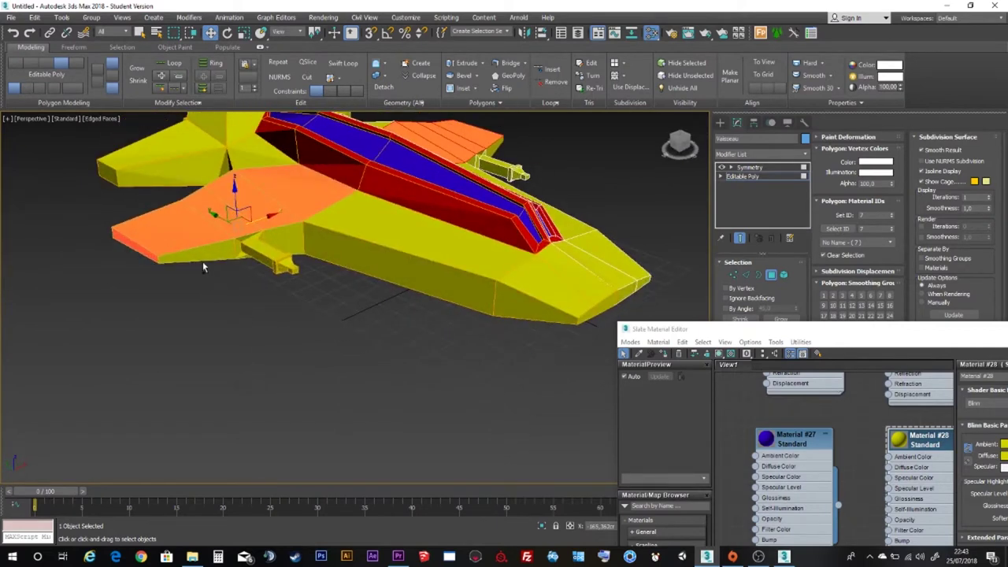
{"action": "mouse_move", "coordinate": [199, 255]}
{"action": "middle_mouse_down", "text": "alt"}
{"action": "mouse_move", "coordinate": [292, 245]}
{"action": "mouse_move", "coordinate": [322, 277]}
{"action": "mouse_move", "coordinate": [264, 245]}
{"action": "middle_mouse_up", "text": "alt"}
{"action": "scroll", "coordinate": [293, 245], "scroll_direction": "down", "scroll_amount": 5}
{"action": "scroll", "coordinate": [264, 245], "scroll_direction": "up", "scroll_amount": 5}
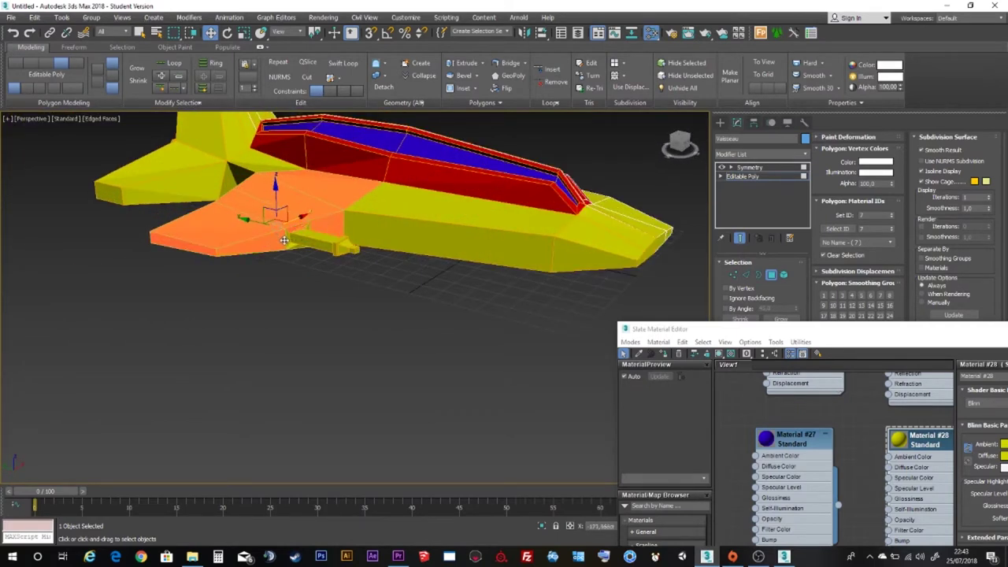
{"action": "scroll", "coordinate": [284, 241], "scroll_direction": "up", "scroll_amount": 3}
{"action": "scroll", "coordinate": [281, 244], "scroll_direction": "up", "scroll_amount": 2}
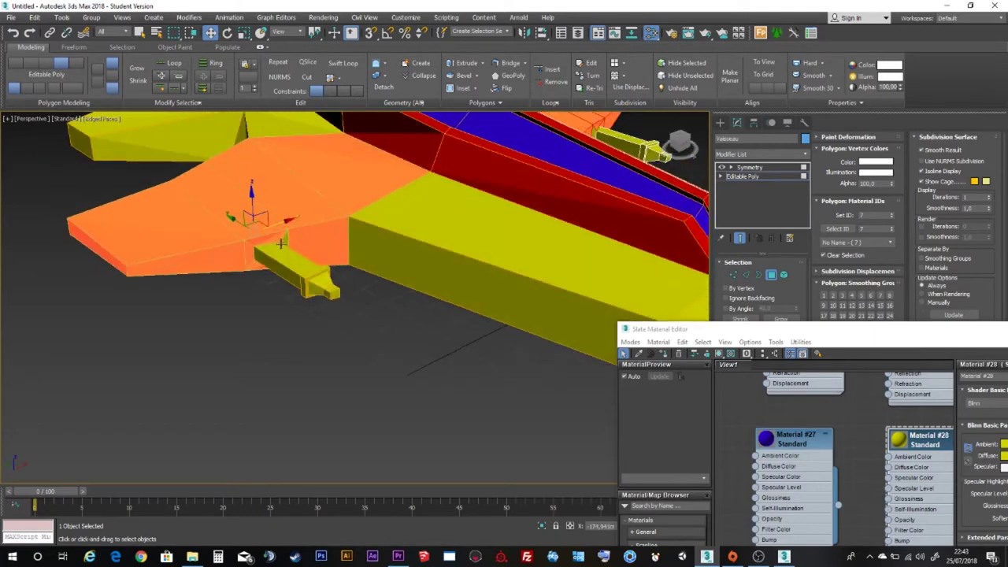
{"action": "mouse_move", "coordinate": [253, 221]}
{"action": "middle_mouse_down", "text": "alt"}
{"action": "mouse_move", "coordinate": [239, 232]}
{"action": "mouse_move", "coordinate": [289, 254]}
{"action": "middle_mouse_up", "text": "alt"}
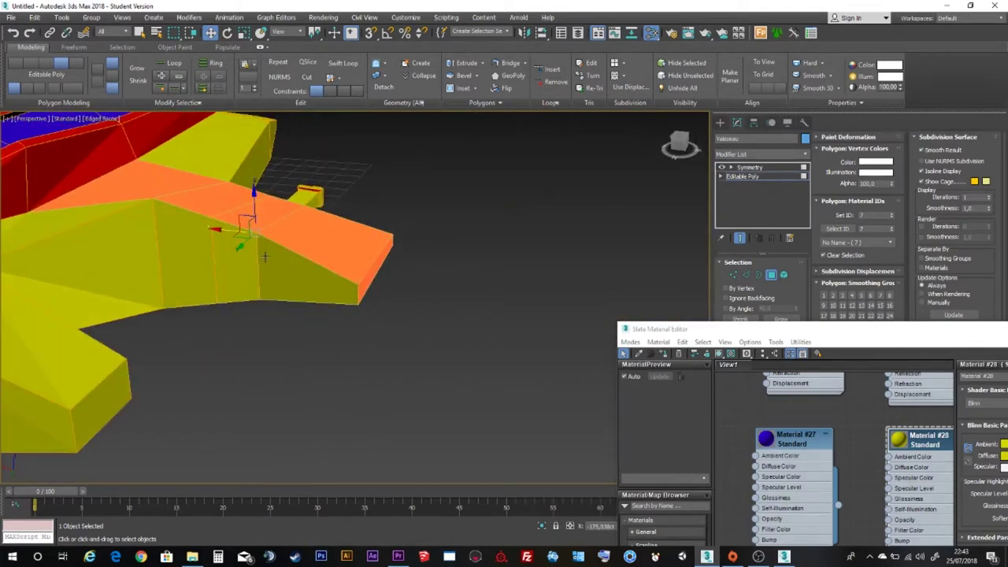
{"action": "scroll", "coordinate": [265, 257], "scroll_direction": "down", "scroll_amount": 2}
{"action": "mouse_move", "coordinate": [219, 228]}
{"action": "middle_mouse_down", "text": "alt"}
{"action": "mouse_move", "coordinate": [165, 283]}
{"action": "mouse_move", "coordinate": [97, 285]}
{"action": "mouse_move", "coordinate": [292, 292]}
{"action": "middle_mouse_up", "text": "alt"}
{"action": "scroll", "coordinate": [194, 268], "scroll_direction": "down", "scroll_amount": 2}
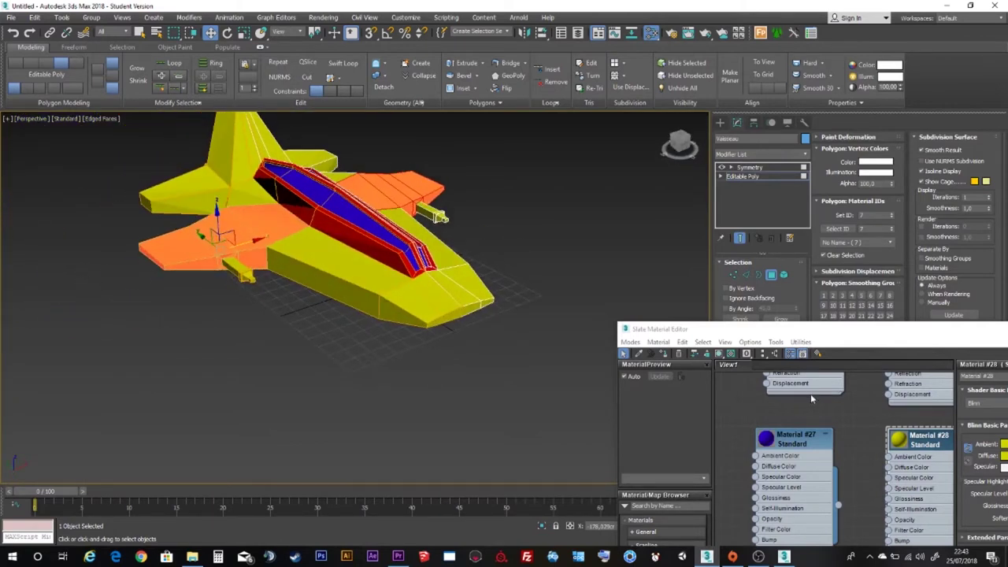
{"action": "middle_click_drag", "start_coordinate": [810, 394], "coordinate": [841, 445]}
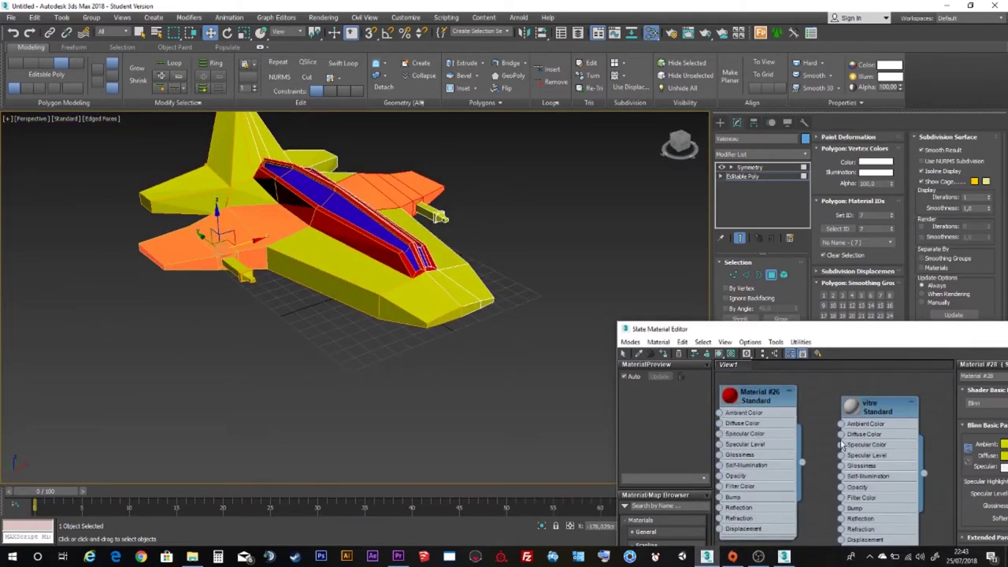
Assign the vitre material to the selected wing faces.
{"action": "right_click", "coordinate": [867, 415]}
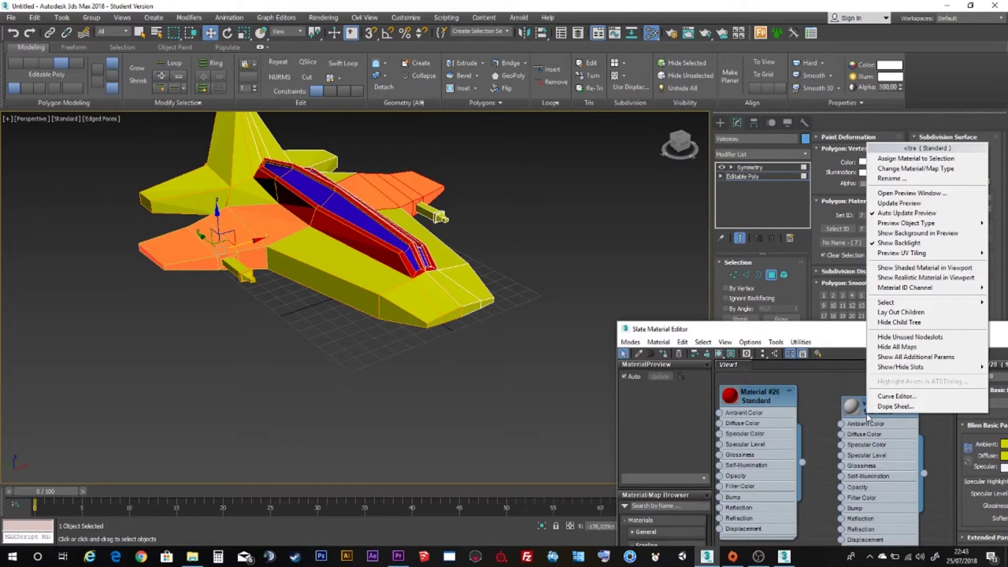
{"action": "left_click", "coordinate": [913, 158]}
{"action": "left_click", "coordinate": [554, 225]}
{"action": "mouse_move", "coordinate": [858, 330]}
{"action": "left_mouse_down"}
{"action": "mouse_move", "coordinate": [802, 330]}
{"action": "mouse_move", "coordinate": [660, 133]}
{"action": "left_mouse_up"}
Set the vitre material's diffuse colour to white.
{"action": "left_click", "coordinate": [820, 411]}
{"action": "left_click", "coordinate": [780, 257]}
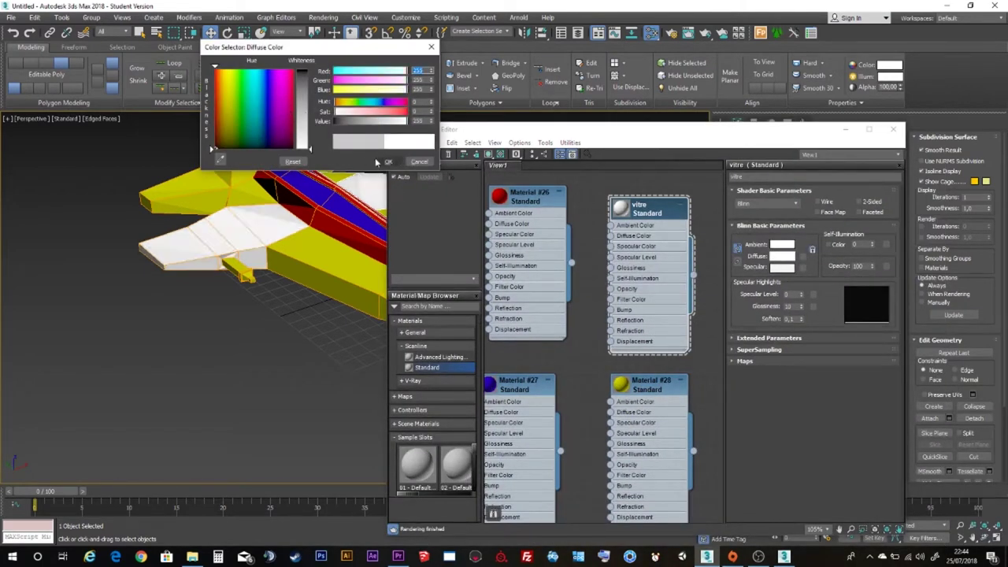
{"action": "left_click", "coordinate": [388, 161]}
{"action": "middle_click_drag", "start_coordinate": [464, 262], "coordinate": [467, 264], "text": "alt"}
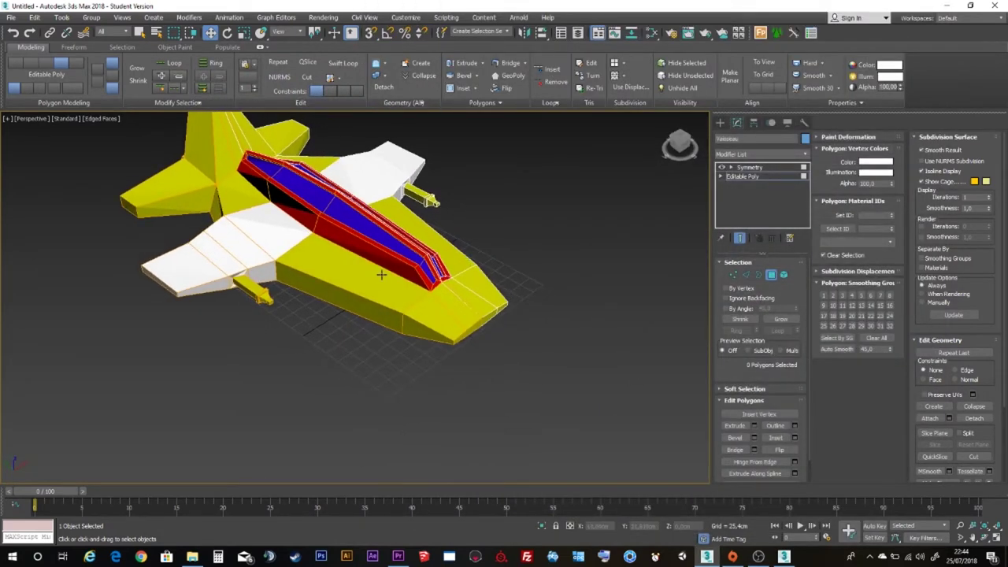
Try a darker diffuse on Material #28, then cancel it and zoom out to view the plane.
{"action": "key", "text": "m"}
{"action": "left_click", "coordinate": [642, 381]}
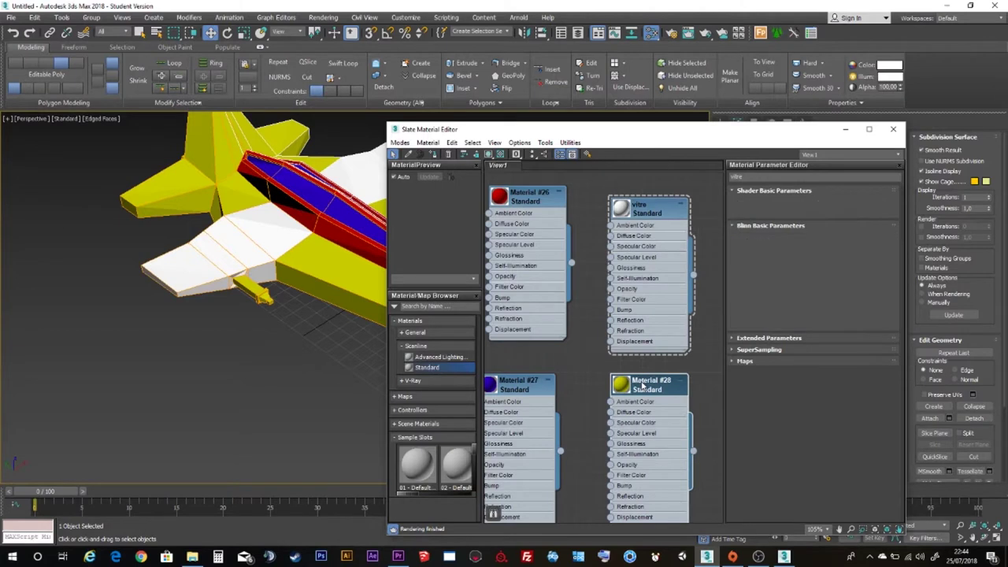
{"action": "left_click", "coordinate": [787, 257]}
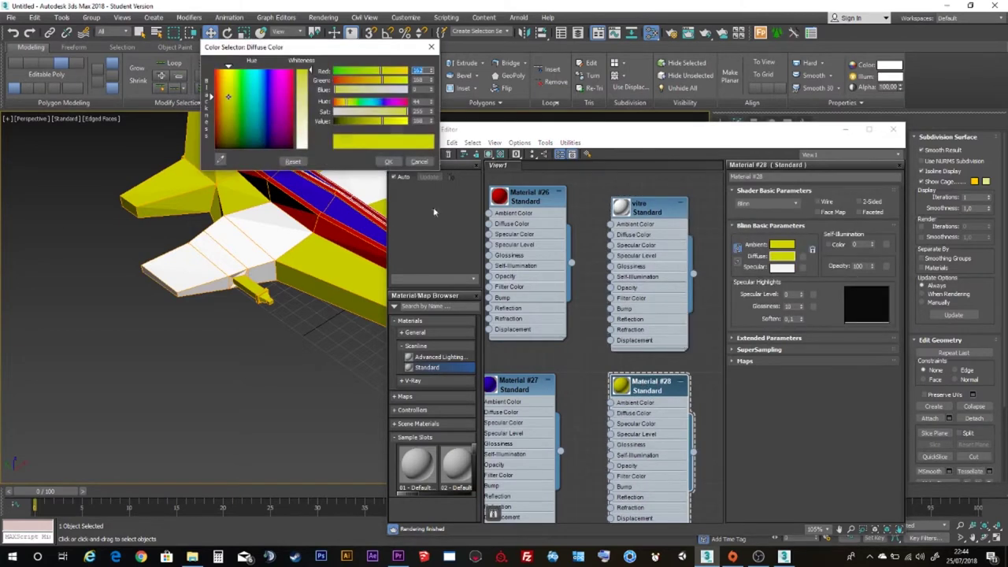
{"action": "left_click_drag", "start_coordinate": [330, 124], "coordinate": [329, 123]}
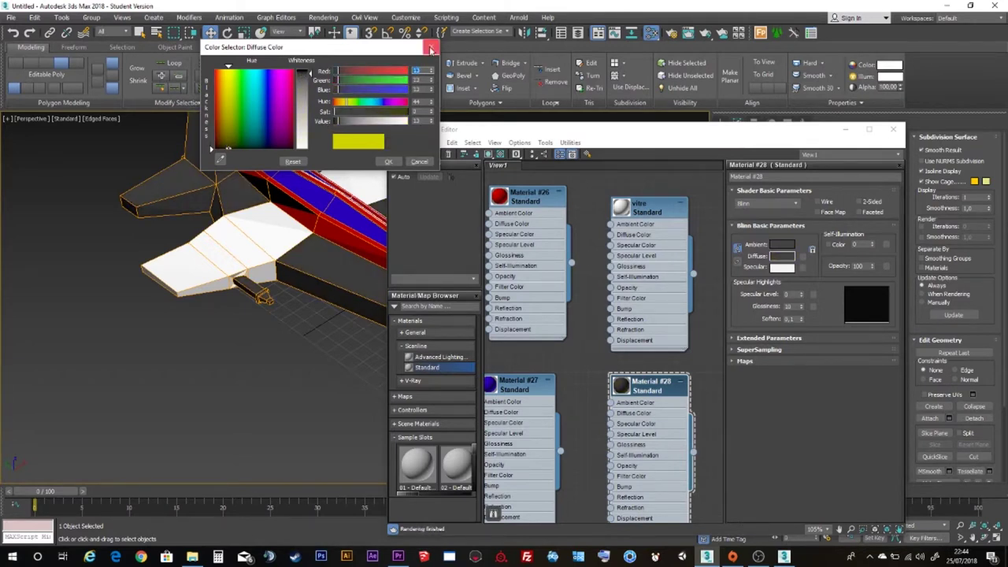
{"action": "left_click", "coordinate": [430, 48]}
{"action": "mouse_move", "coordinate": [352, 210]}
{"action": "middle_mouse_down", "text": "alt"}
{"action": "mouse_move", "coordinate": [308, 226]}
{"action": "mouse_move", "coordinate": [287, 288]}
{"action": "mouse_move", "coordinate": [276, 283]}
{"action": "middle_mouse_up", "text": "alt"}
{"action": "scroll", "coordinate": [308, 229], "scroll_direction": "down", "scroll_amount": 2}
Make Material #28's diffuse dark grey and close the Slate Material Editor.
{"action": "left_click", "coordinate": [791, 265]}
{"action": "left_click", "coordinate": [790, 260]}
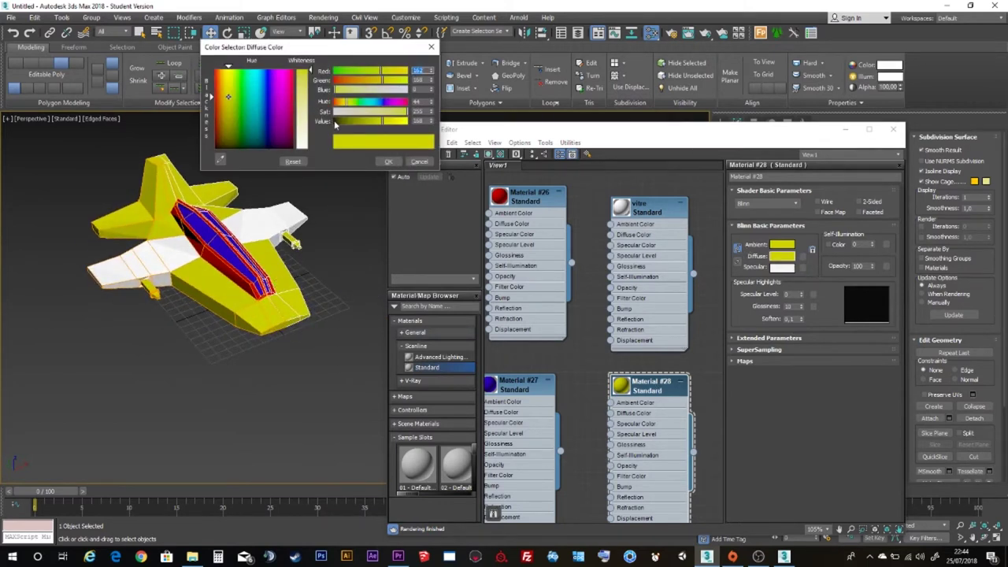
{"action": "left_click_drag", "start_coordinate": [336, 124], "coordinate": [343, 121]}
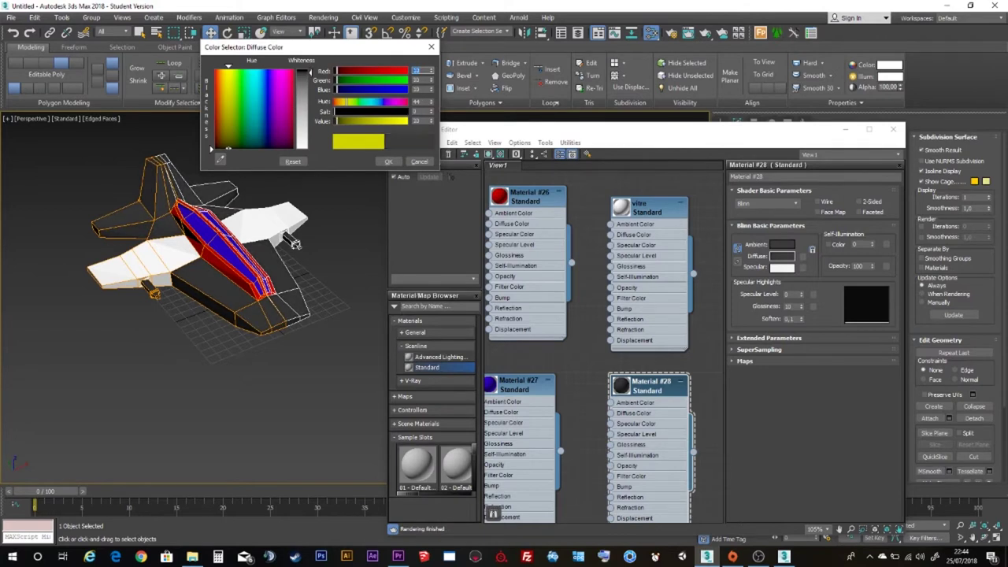
{"action": "left_click", "coordinate": [389, 161]}
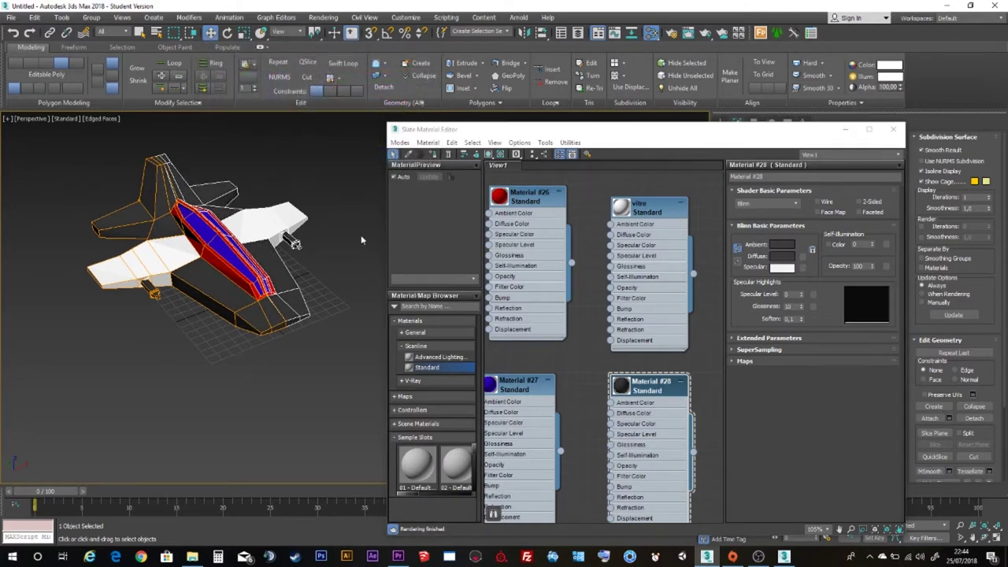
{"action": "scroll", "coordinate": [361, 235], "scroll_direction": "down", "scroll_amount": 3}
{"action": "middle_click_drag", "start_coordinate": [268, 261], "coordinate": [302, 229], "text": "alt"}
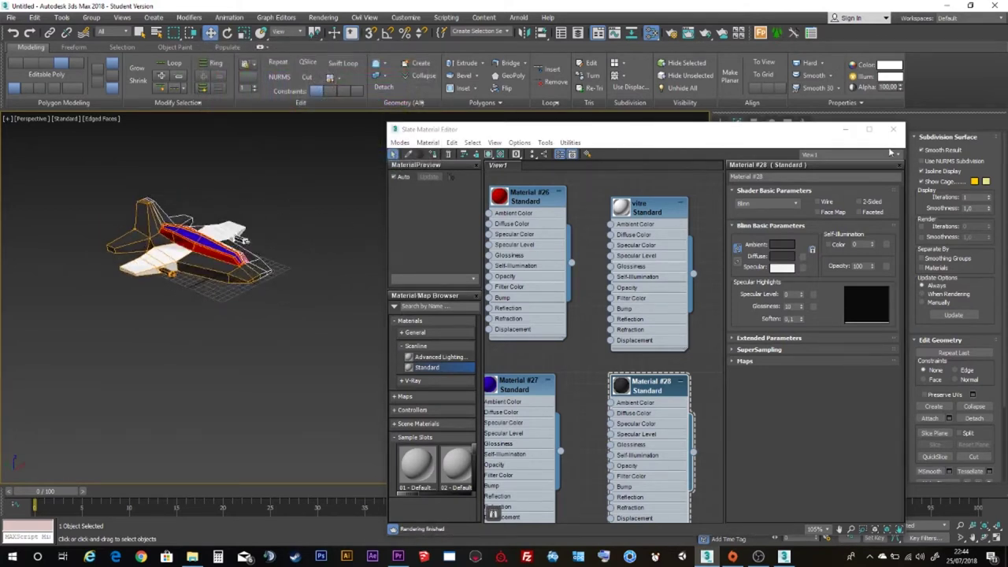
{"action": "left_click", "coordinate": [893, 128]}
{"action": "left_click", "coordinate": [750, 167]}
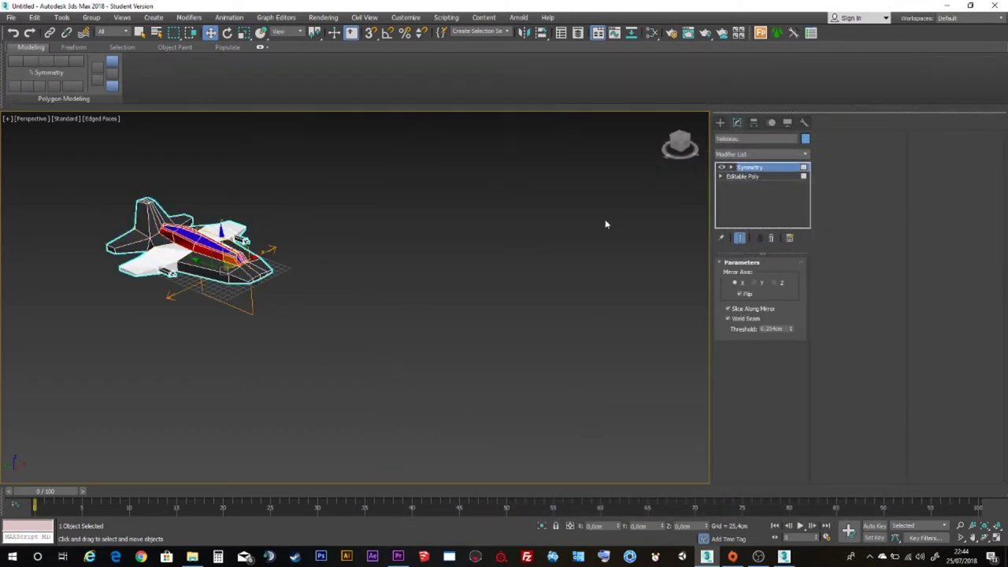
Leave polygon editing at the Symmetry modifier and select the whole Vaisseau ship for export.
{"action": "left_click", "coordinate": [743, 177]}
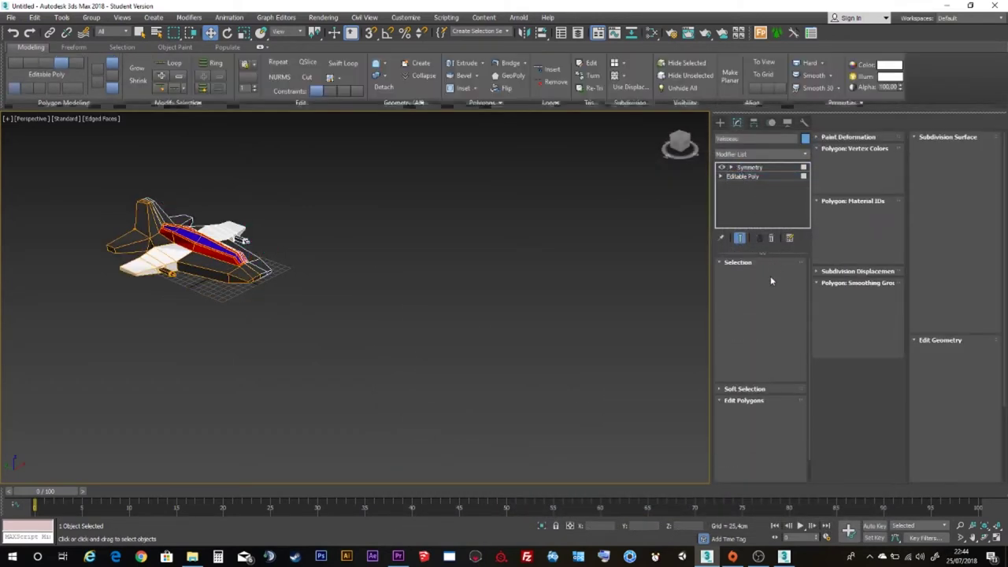
{"action": "left_click", "coordinate": [750, 167]}
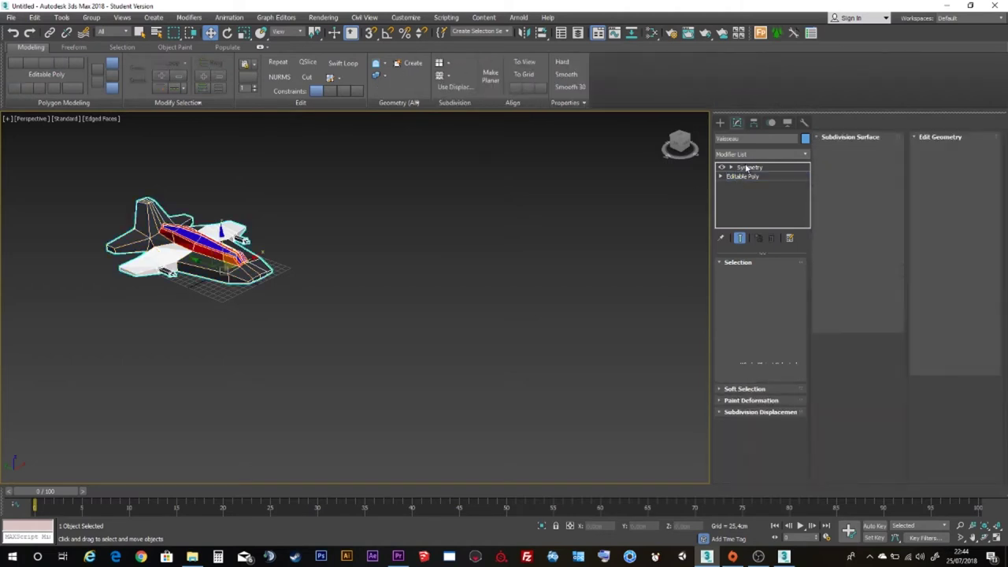
{"action": "left_click", "coordinate": [357, 191]}
{"action": "mouse_move", "coordinate": [357, 192]}
{"action": "middle_mouse_down", "text": "alt"}
{"action": "mouse_move", "coordinate": [281, 258]}
{"action": "mouse_move", "coordinate": [306, 255]}
{"action": "mouse_move", "coordinate": [273, 260]}
{"action": "mouse_move", "coordinate": [342, 275]}
{"action": "mouse_move", "coordinate": [378, 259]}
{"action": "mouse_move", "coordinate": [305, 258]}
{"action": "mouse_move", "coordinate": [281, 243]}
{"action": "mouse_move", "coordinate": [349, 254]}
{"action": "middle_mouse_up", "text": "alt"}
{"action": "scroll", "coordinate": [424, 300], "scroll_direction": "up", "scroll_amount": 2}
{"action": "middle_click_drag", "start_coordinate": [425, 300], "coordinate": [412, 291], "text": "alt"}
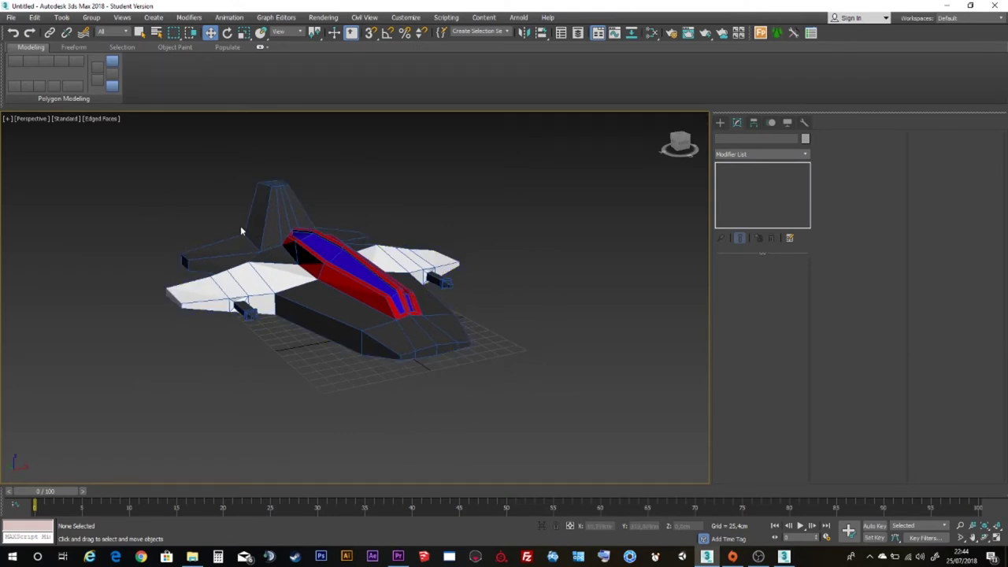
{"action": "left_click", "coordinate": [290, 224]}
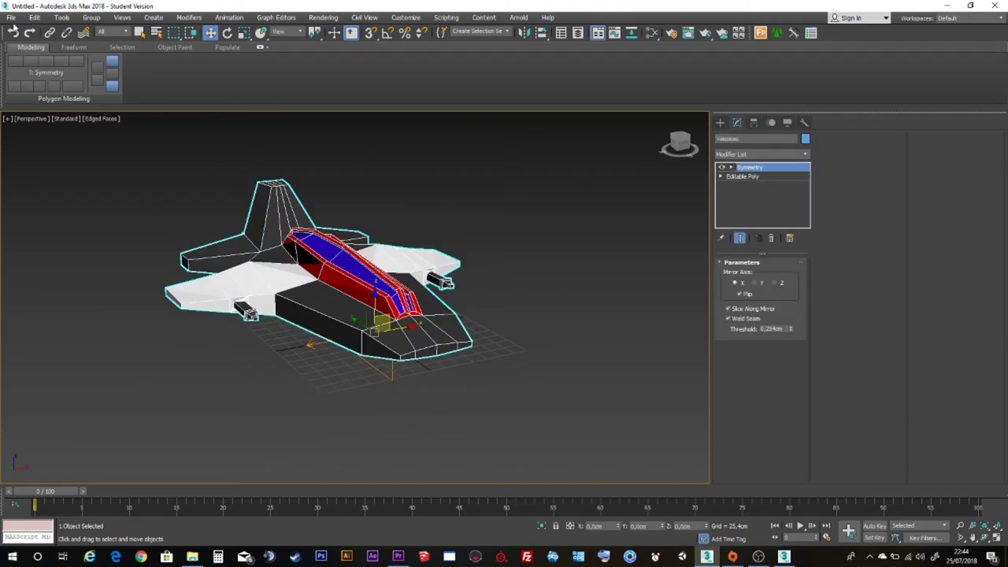
{"action": "left_click", "coordinate": [11, 17]}
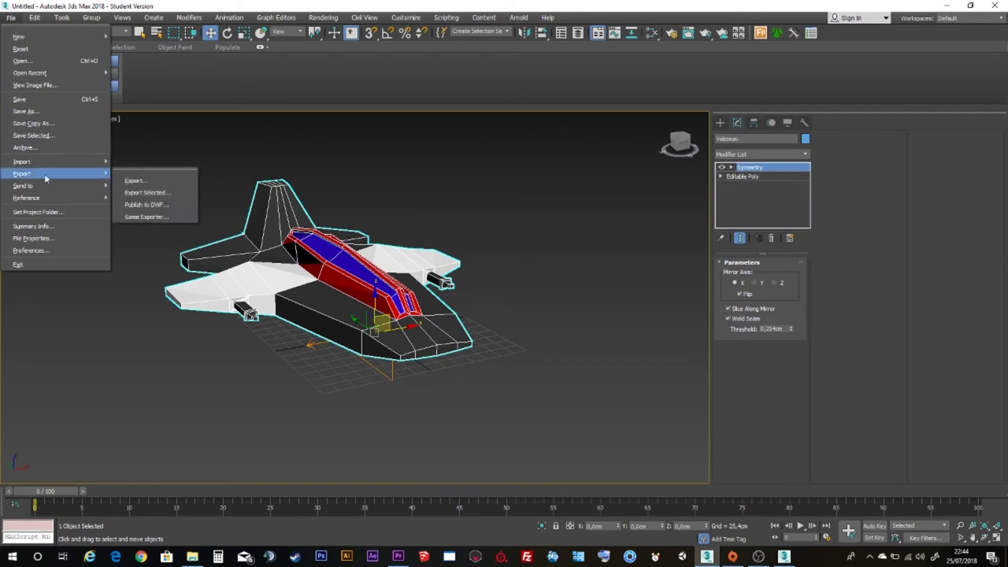
Export the selected ship as FBX named 'vaisseau materiau' to the Bureau (Desktop) folder.
{"action": "left_click", "coordinate": [156, 193]}
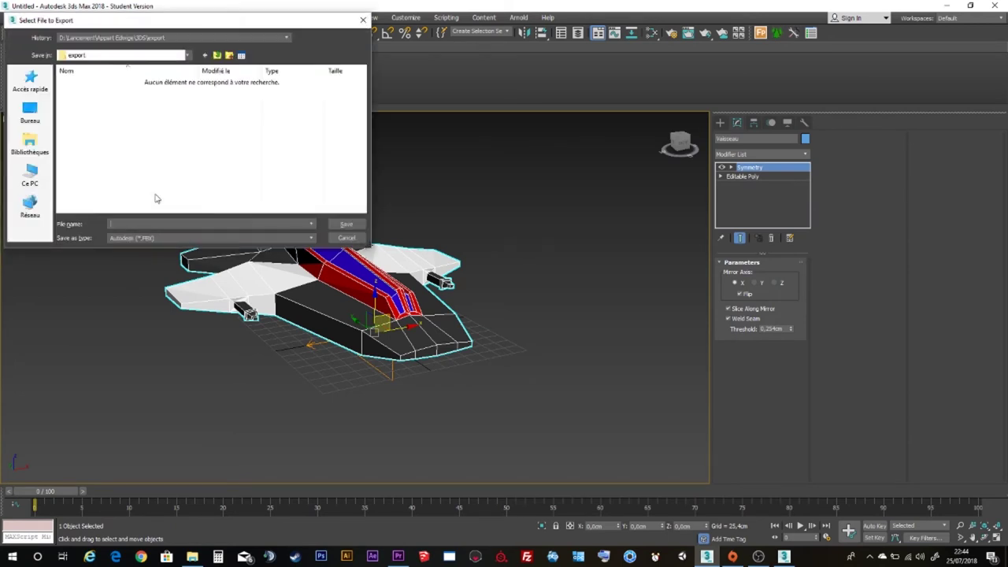
{"action": "left_click", "coordinate": [31, 116]}
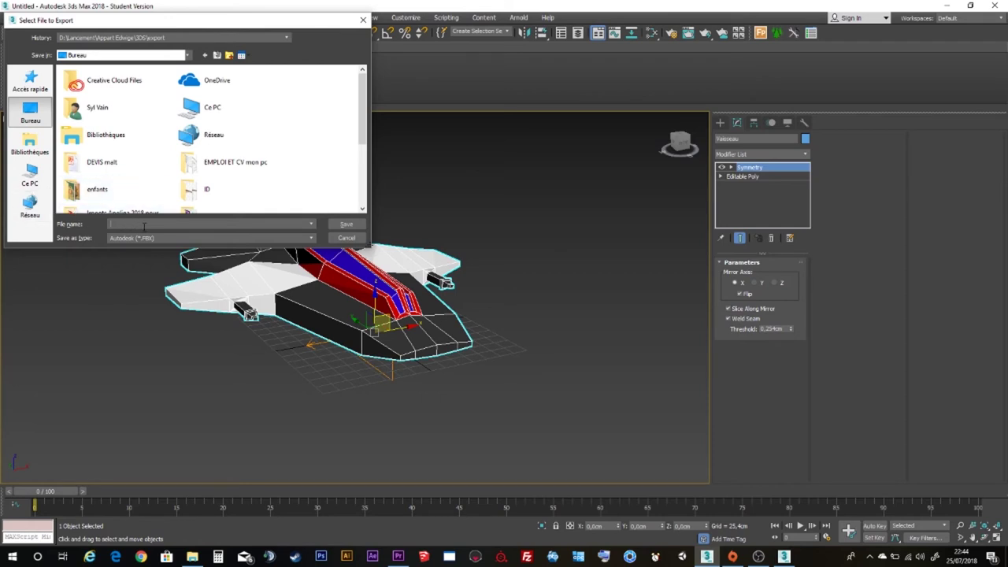
{"action": "type", "text": "vaisseau"}
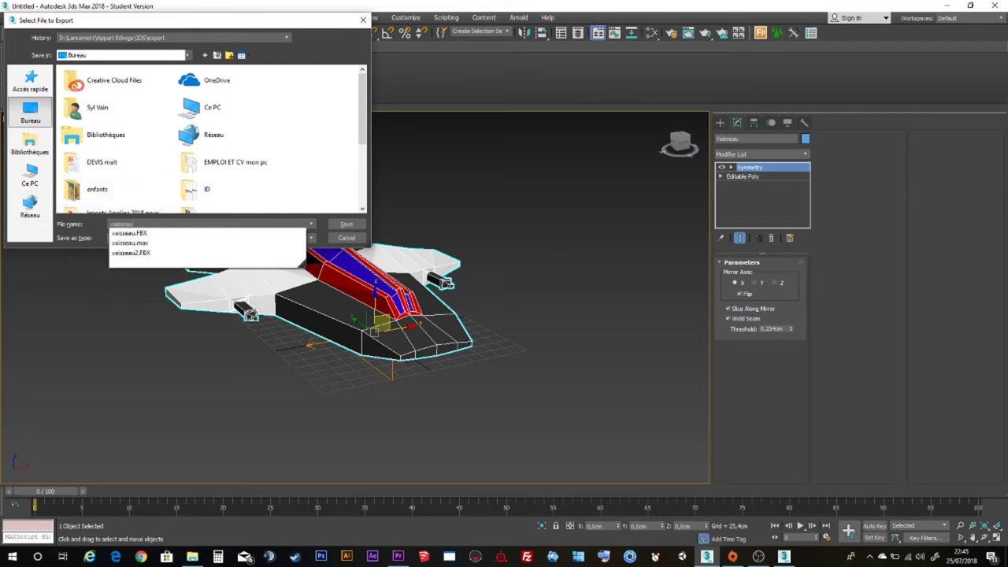
{"action": "left_click", "coordinate": [143, 225]}
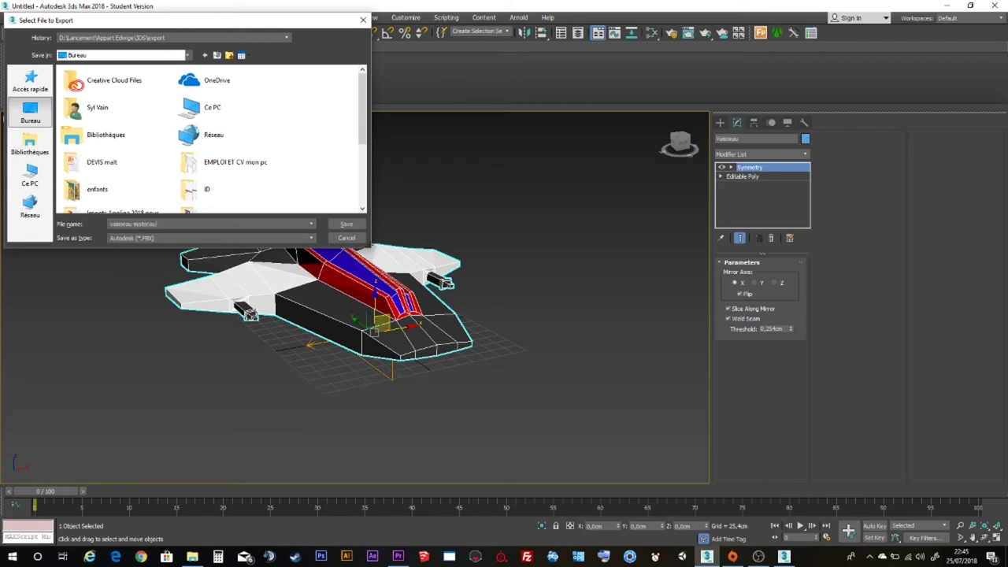
{"action": "key", "text": "Return"}
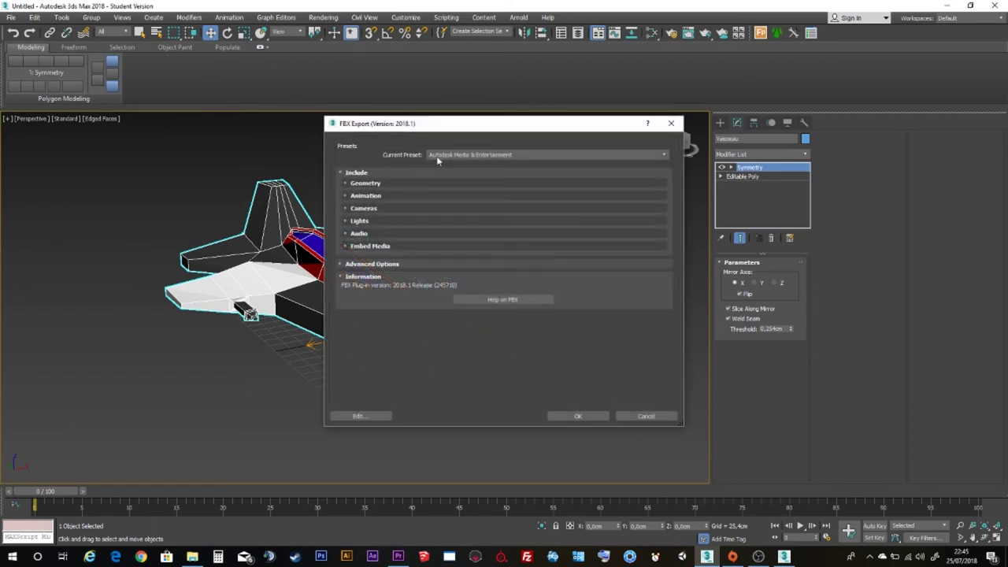
Export the FBX with the Autodesk Media & Entertainment preset.
{"action": "left_click", "coordinate": [440, 157]}
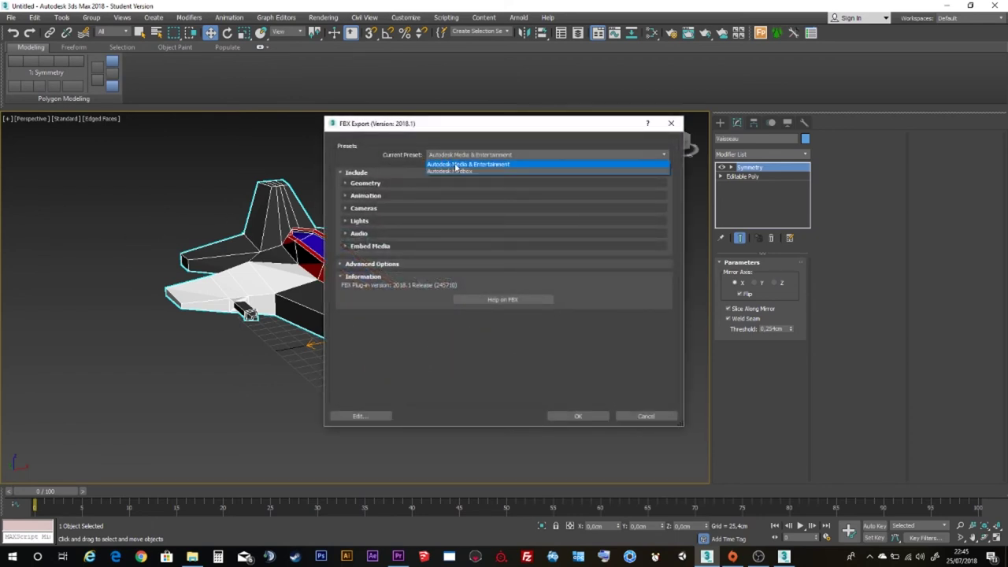
{"action": "left_click", "coordinate": [485, 165]}
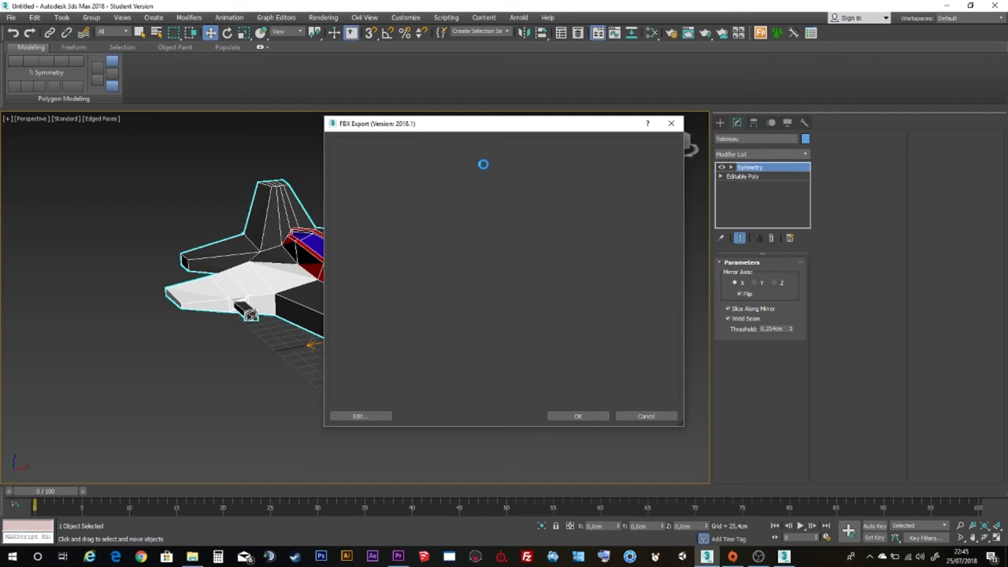
{"action": "left_click", "coordinate": [577, 416]}
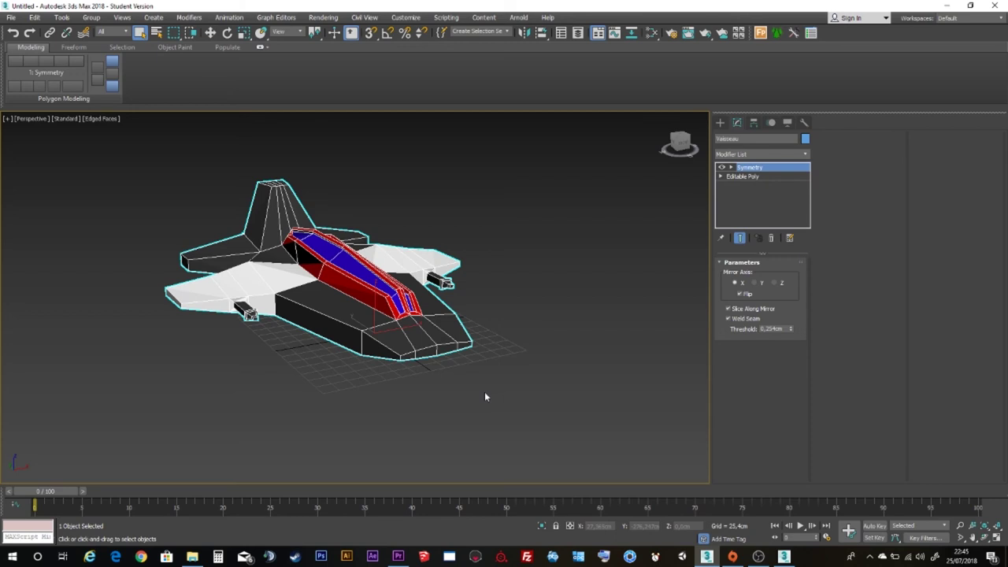
{"action": "mouse_move", "coordinate": [679, 145]}
{"action": "left_click_drag", "start_coordinate": [679, 150], "coordinate": [679, 147]}
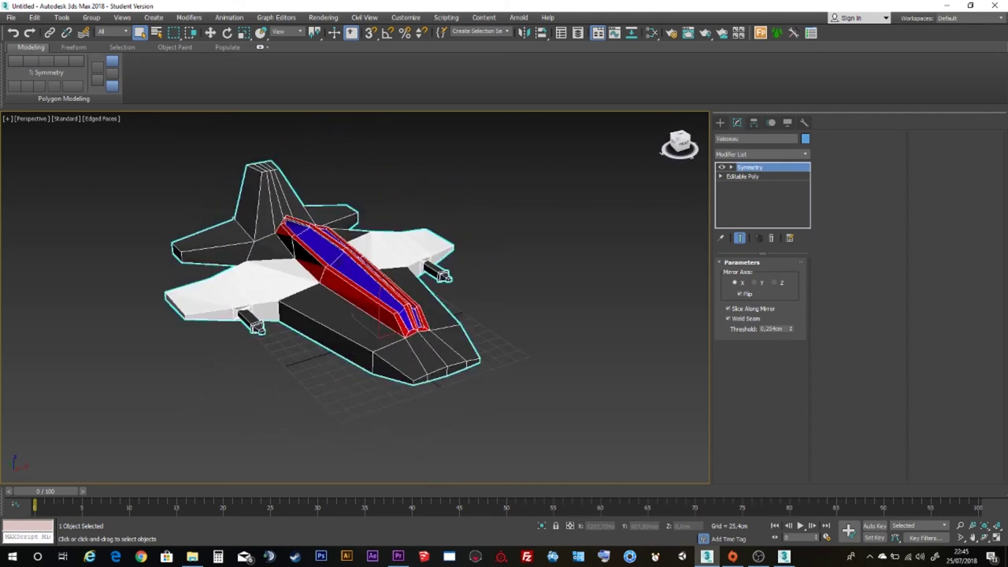